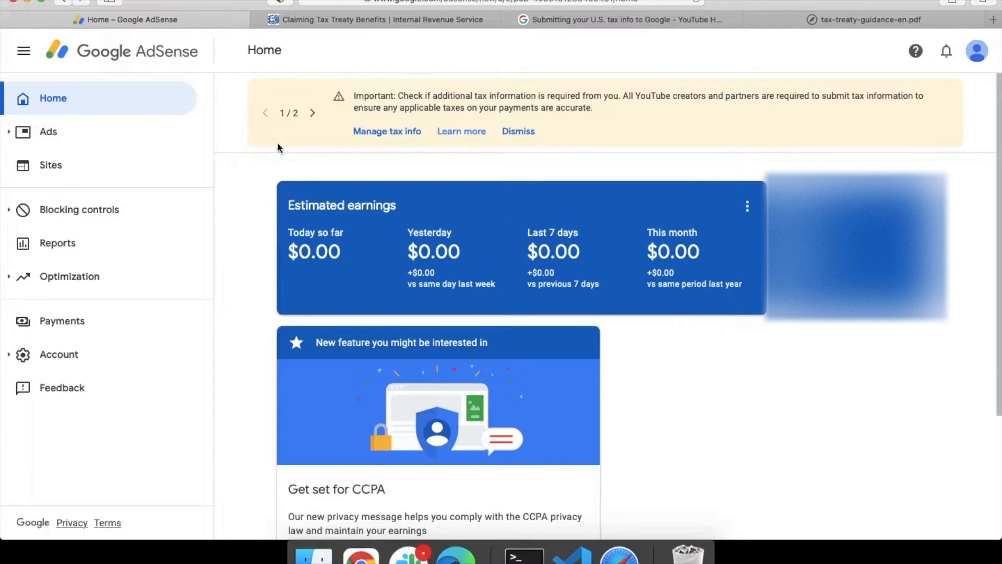
Step: Go to AdSense Payments, which shows the tax-info notice and $100.00 payout threshold
{"action": "left_click", "coordinate": [117, 324]}
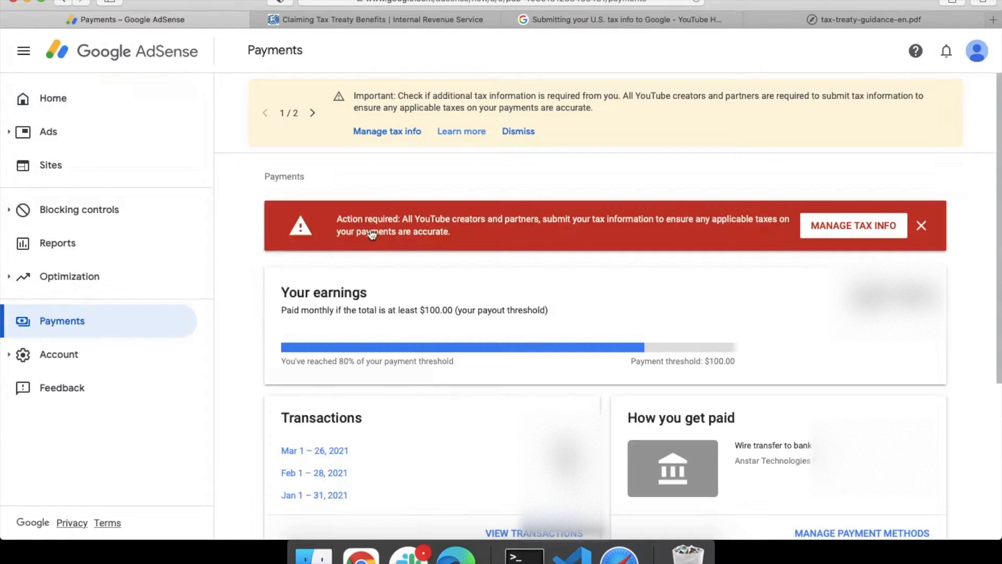
Step: Start adding US tax info, re-verifying the Google account with the saved password
{"action": "left_click", "coordinate": [843, 232]}
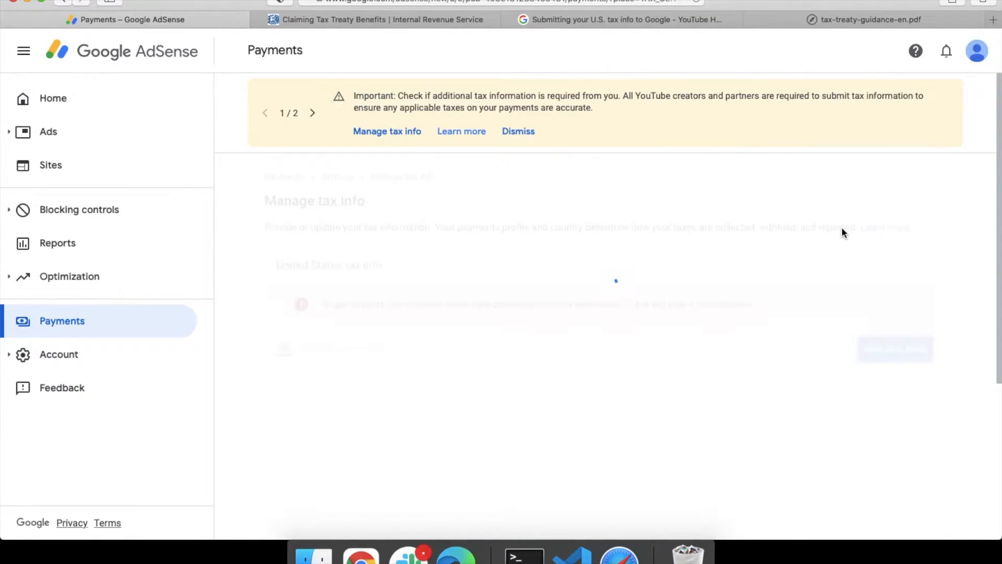
{"action": "left_click", "coordinate": [892, 353]}
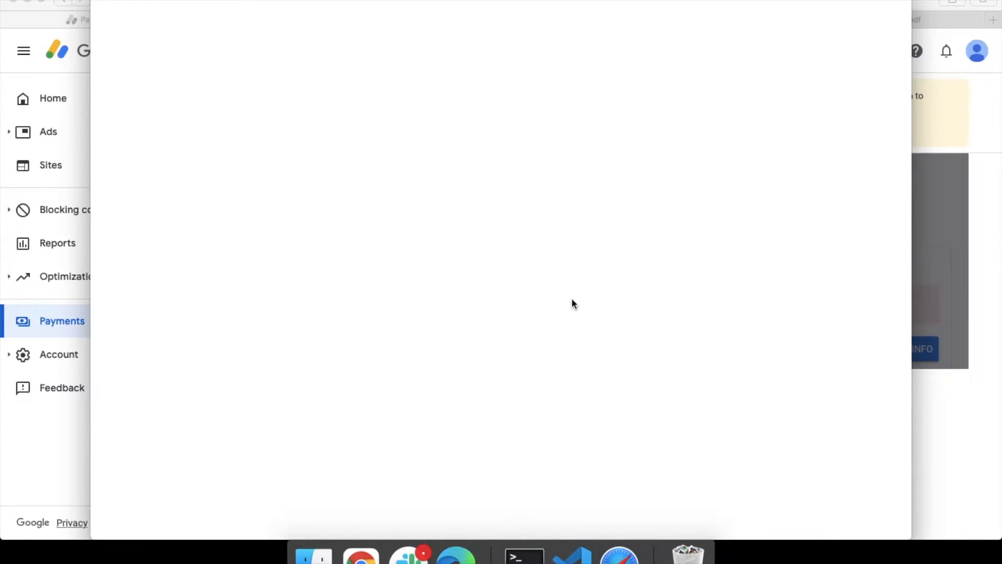
{"action": "left_click", "coordinate": [537, 290]}
{"action": "left_click", "coordinate": [498, 306]}
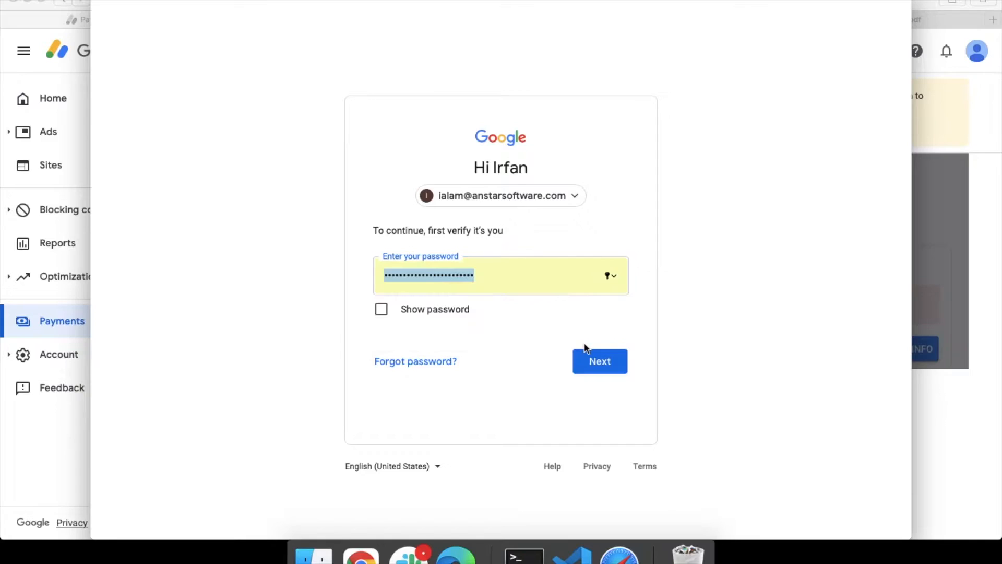
{"action": "left_click", "coordinate": [597, 360]}
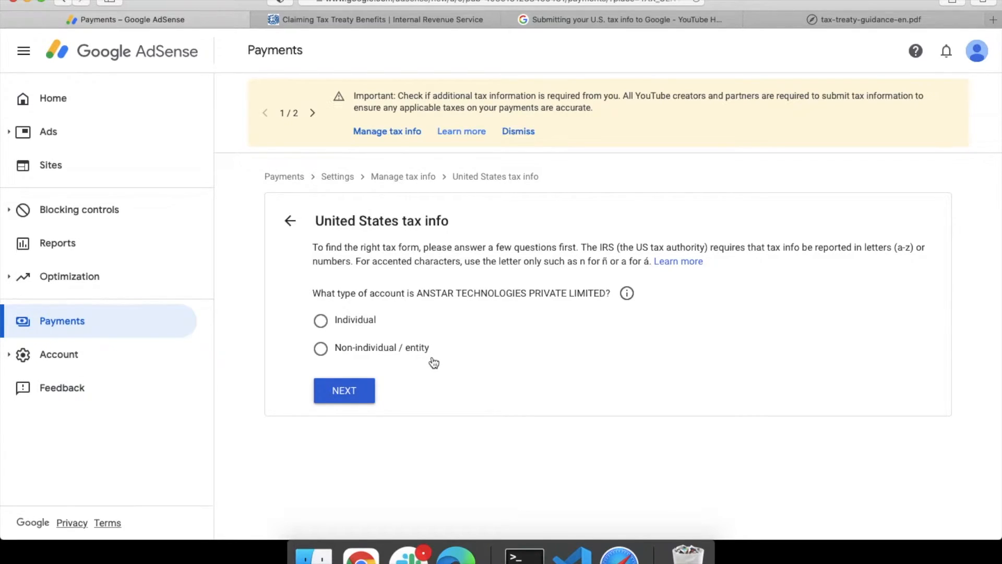
Step: Set the account type to Non-individual / entity and check the DBA name examples slides
{"action": "left_click", "coordinate": [321, 350]}
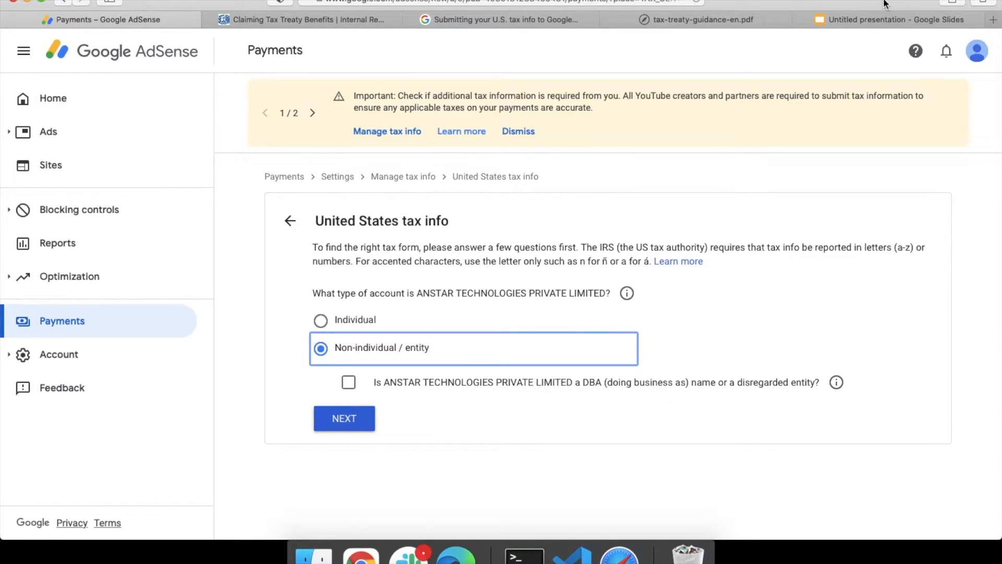
{"action": "left_click", "coordinate": [869, 16]}
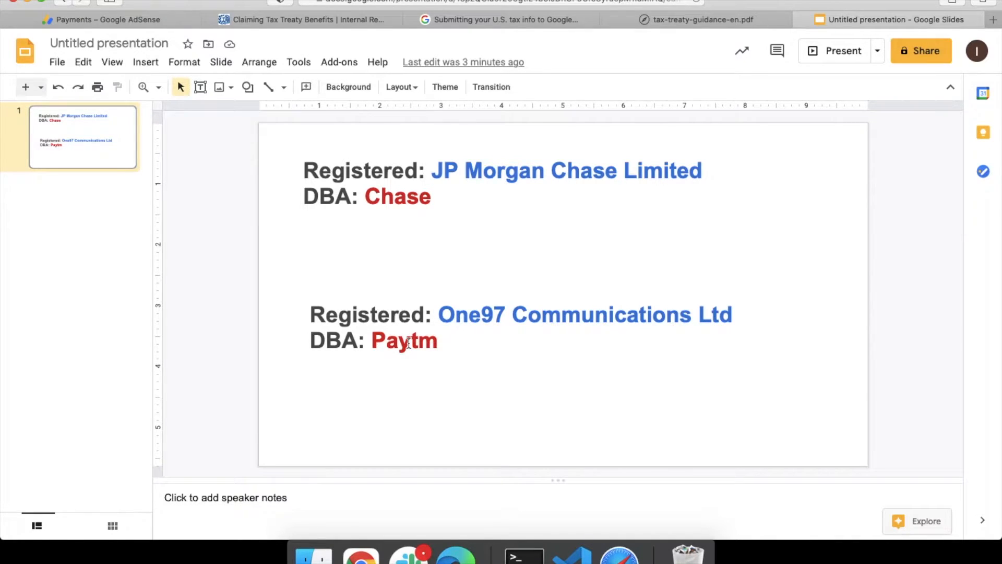
{"action": "left_click", "coordinate": [156, 19]}
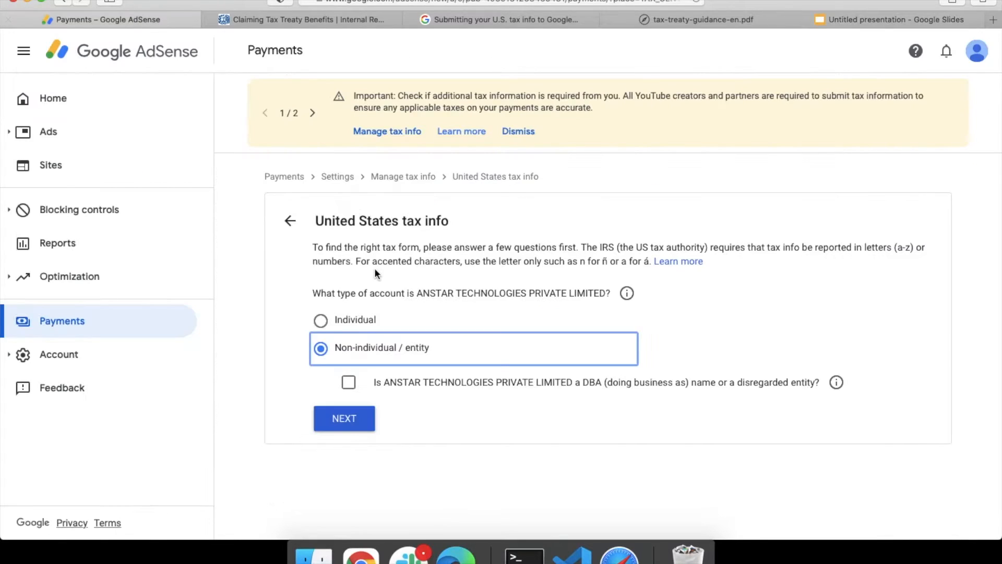
{"action": "left_click", "coordinate": [347, 382]}
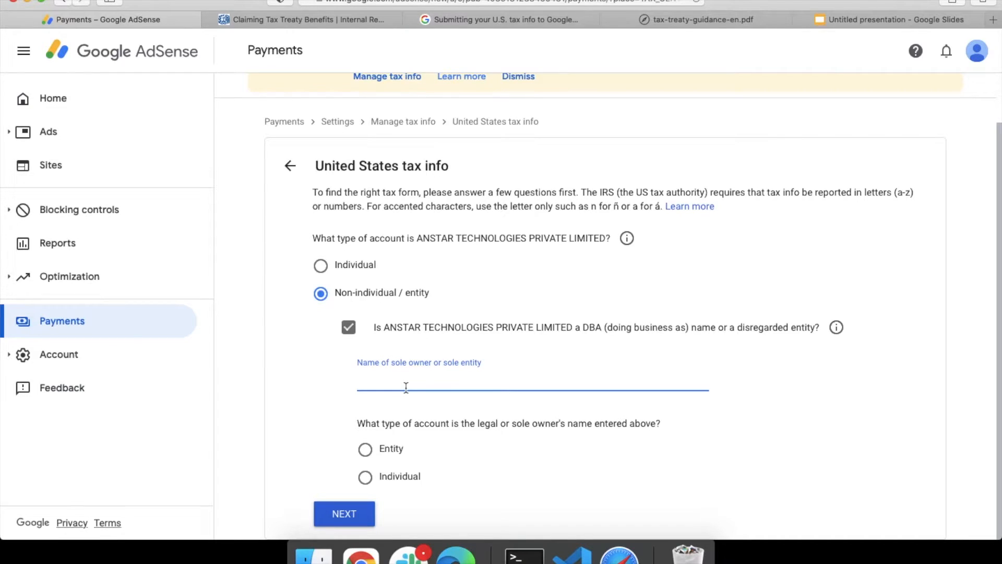
{"action": "left_click", "coordinate": [365, 452]}
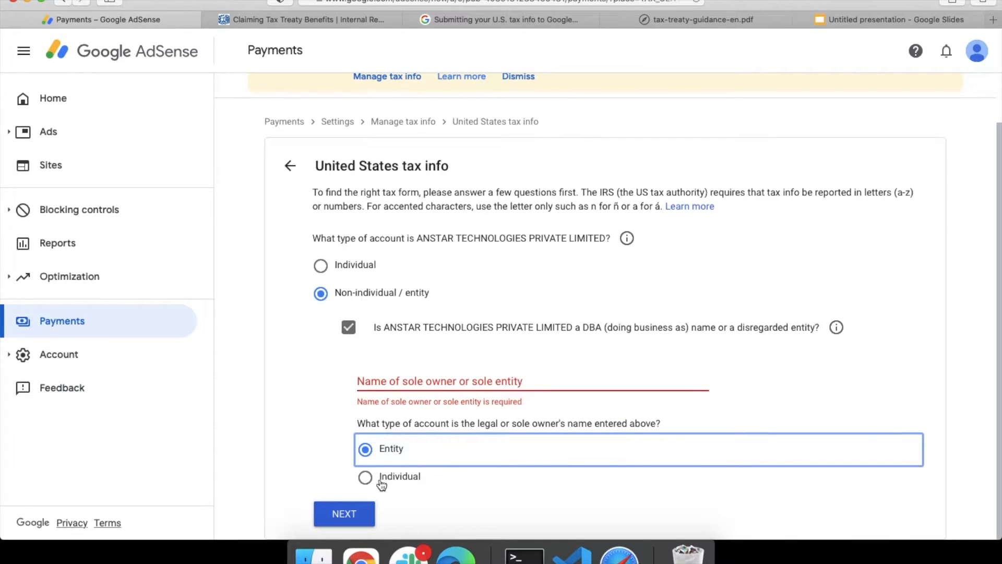
{"action": "left_click", "coordinate": [383, 379]}
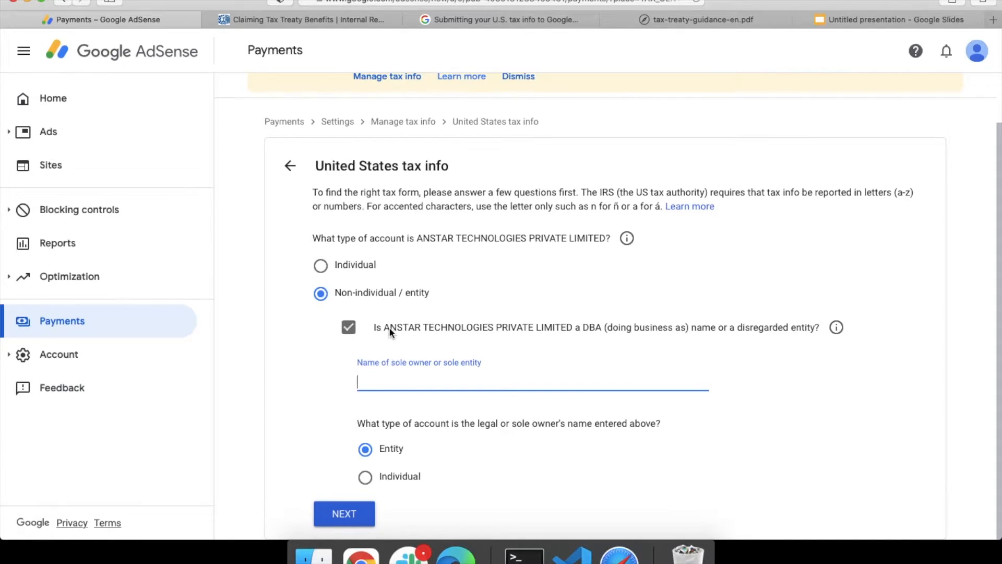
{"action": "left_click", "coordinate": [348, 327]}
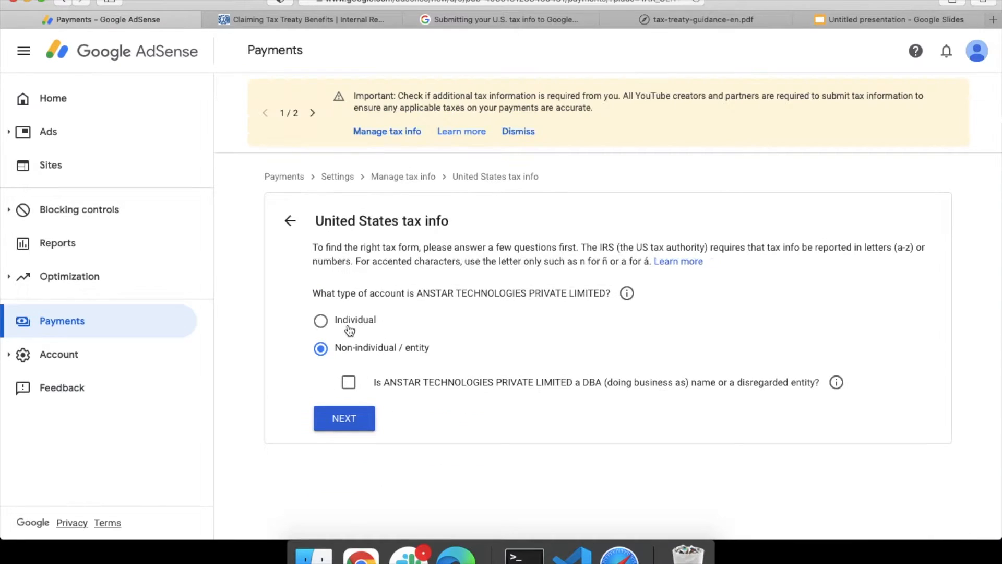
Step: Answer No to US incorporation so the W-8 form type choices appear
{"action": "left_click", "coordinate": [371, 425]}
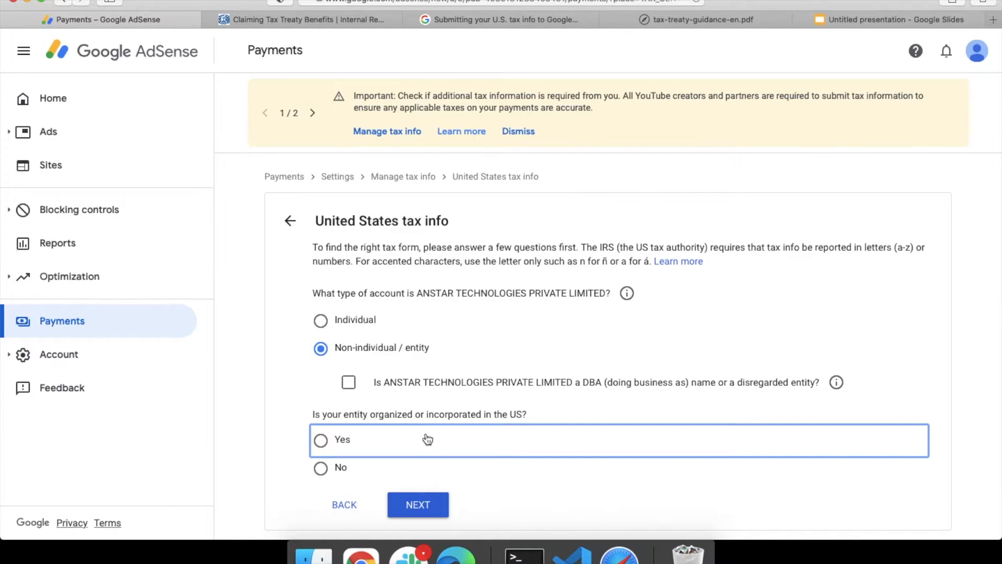
{"action": "left_click", "coordinate": [320, 469]}
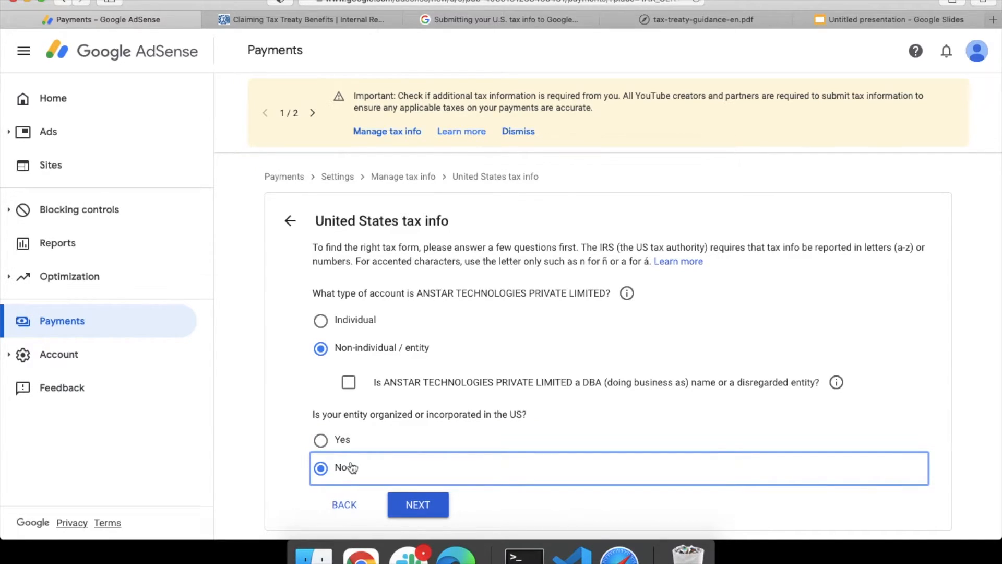
{"action": "left_click", "coordinate": [425, 506]}
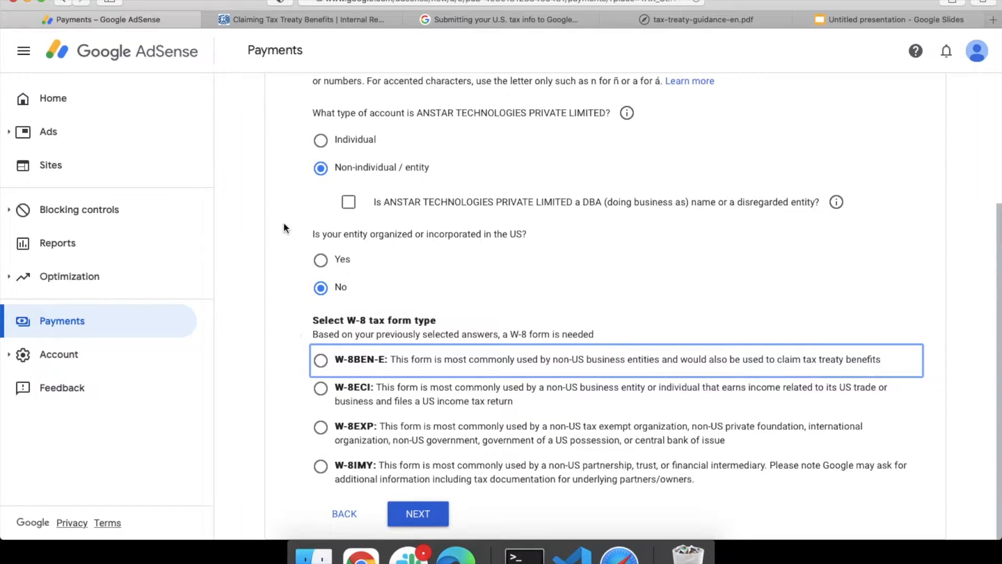
Step: Choose the W-8BEN-E form type and start the W-8BEN-E form
{"action": "scroll", "coordinate": [284, 142], "scroll_direction": "up", "scroll_amount": 3}
{"action": "scroll", "coordinate": [293, 261], "scroll_direction": "down", "scroll_amount": 3}
{"action": "left_click", "coordinate": [283, 364]}
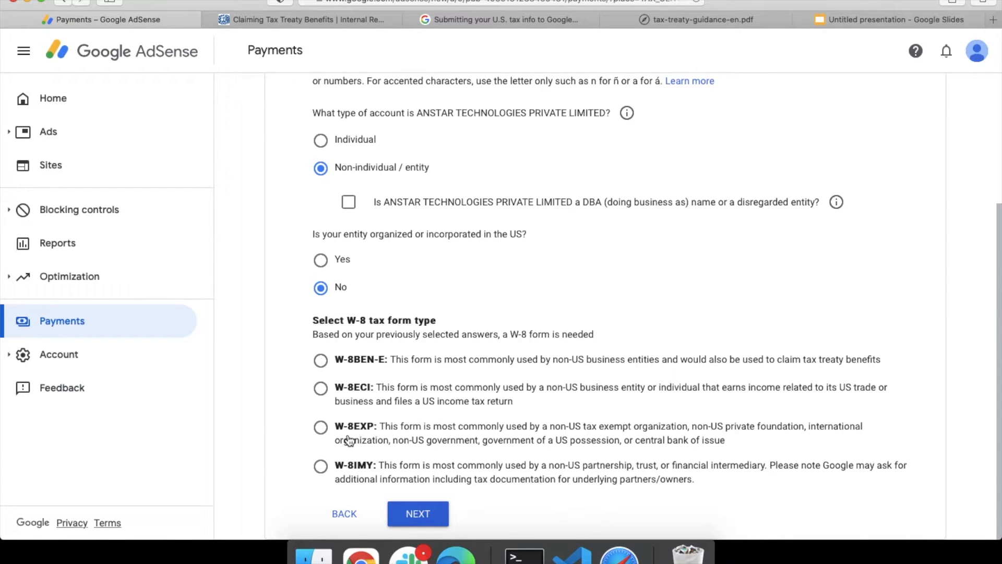
{"action": "left_click", "coordinate": [320, 360]}
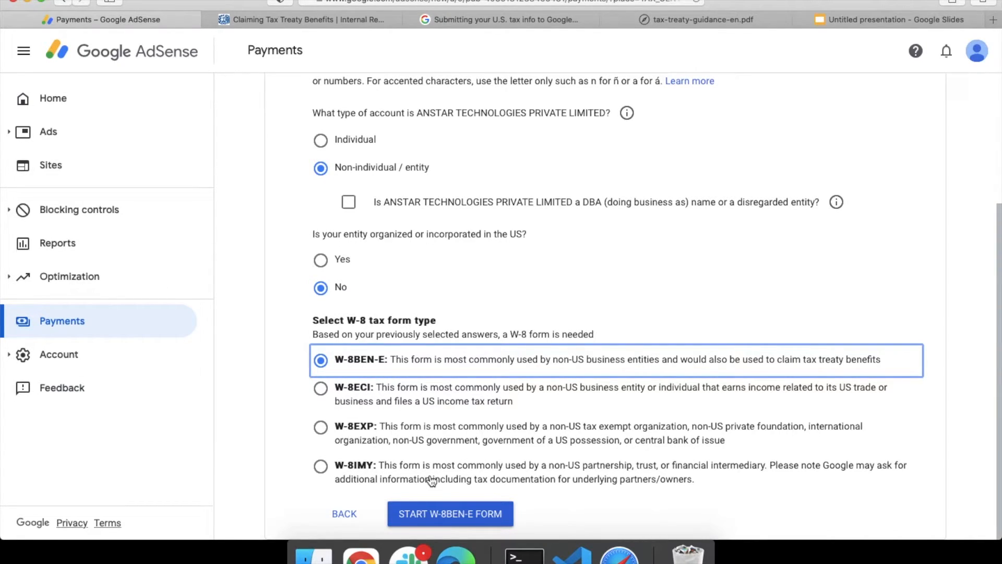
{"action": "left_click", "coordinate": [450, 514]}
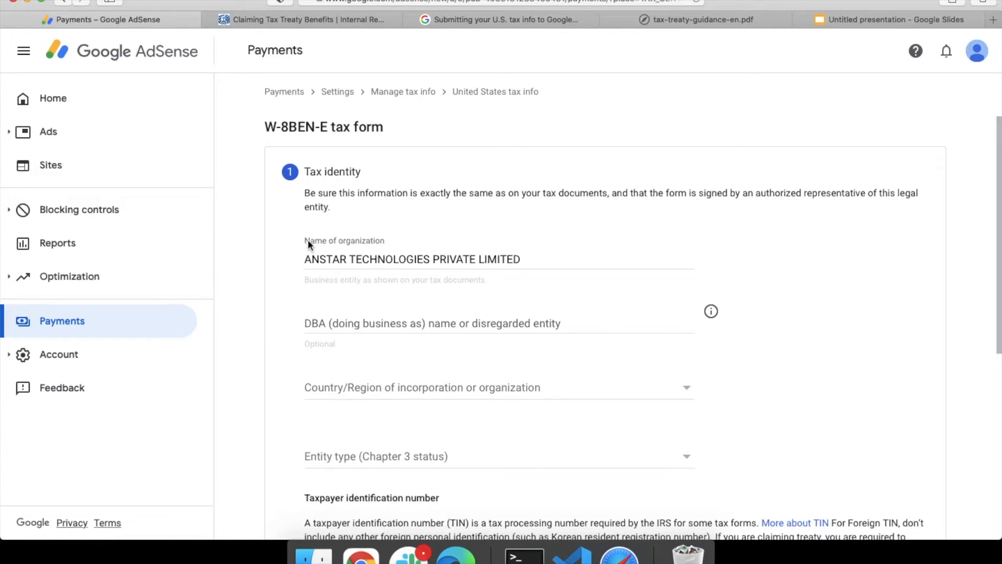
Step: Set the country of incorporation to India
{"action": "scroll", "coordinate": [294, 317], "scroll_direction": "down", "scroll_amount": 1}
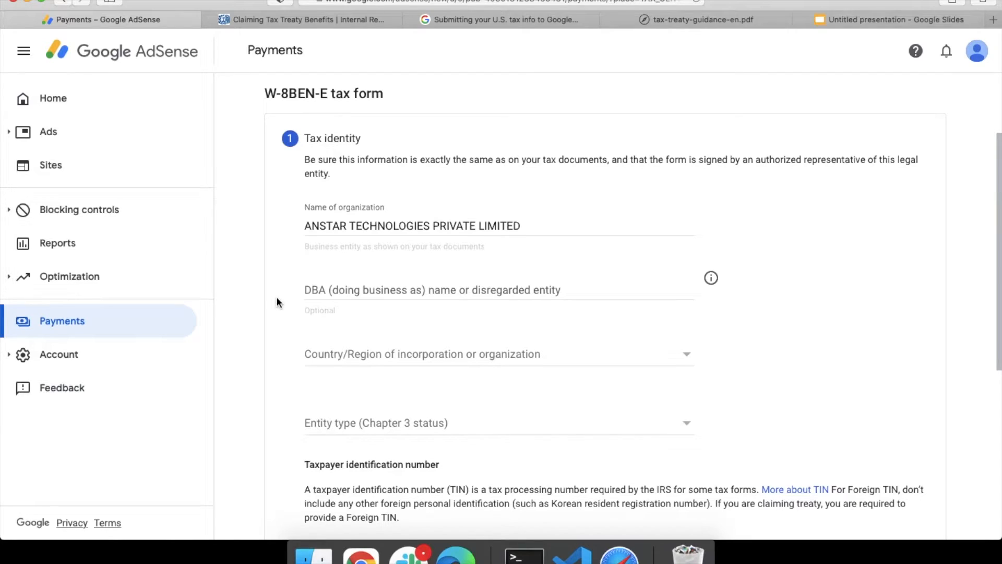
{"action": "scroll", "coordinate": [277, 301], "scroll_direction": "down", "scroll_amount": 1}
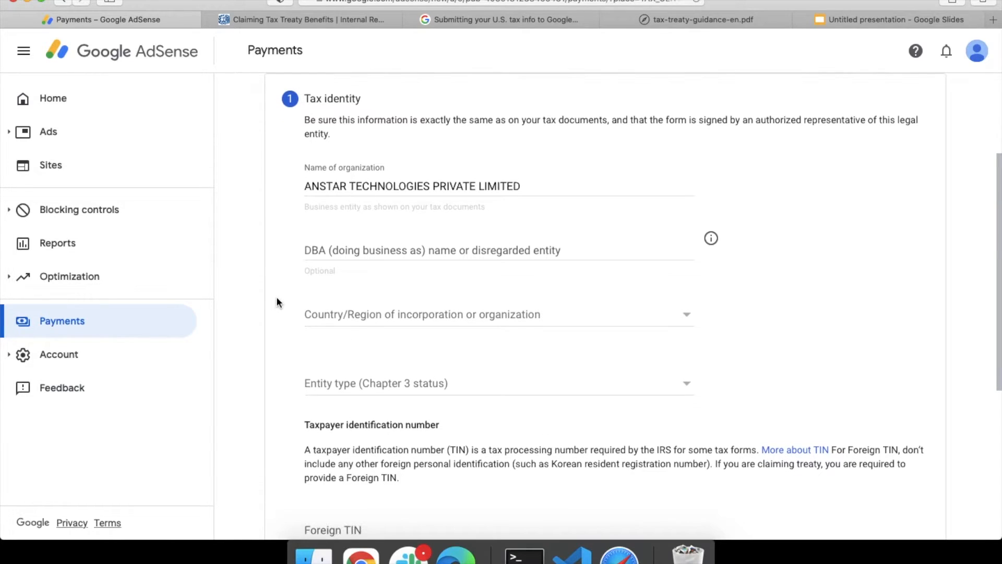
{"action": "left_click", "coordinate": [376, 314]}
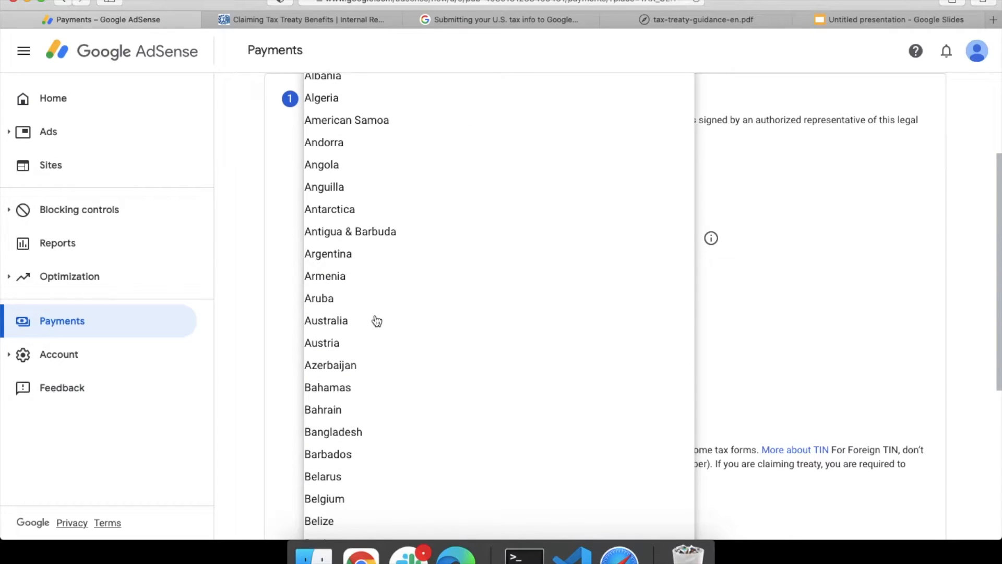
{"action": "scroll", "coordinate": [376, 320], "scroll_direction": "down", "scroll_amount": 5}
{"action": "left_click", "coordinate": [261, 309]}
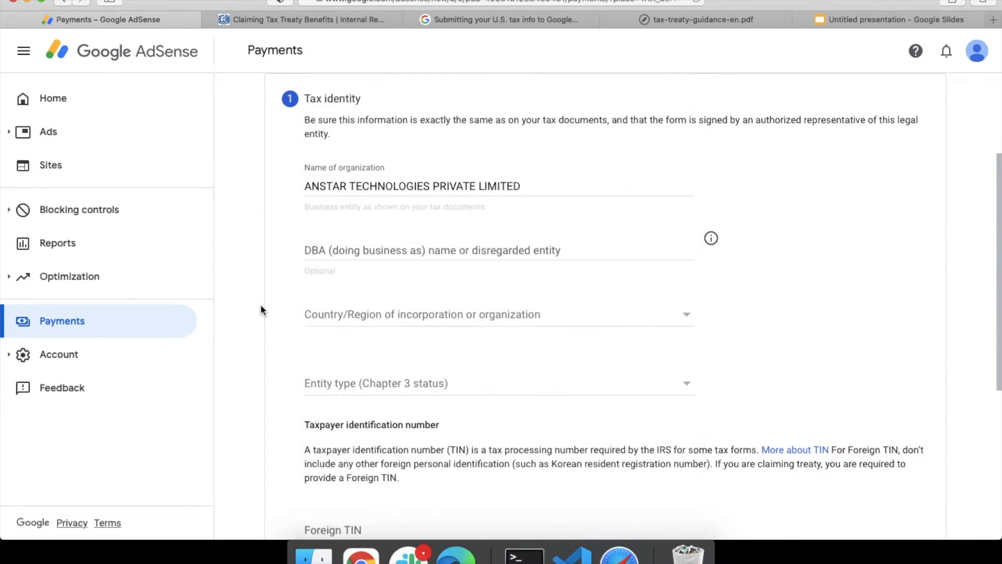
{"action": "left_click", "coordinate": [389, 314]}
{"action": "scroll", "coordinate": [424, 348], "scroll_direction": "down", "scroll_amount": 5}
{"action": "scroll", "coordinate": [423, 349], "scroll_direction": "down", "scroll_amount": 10}
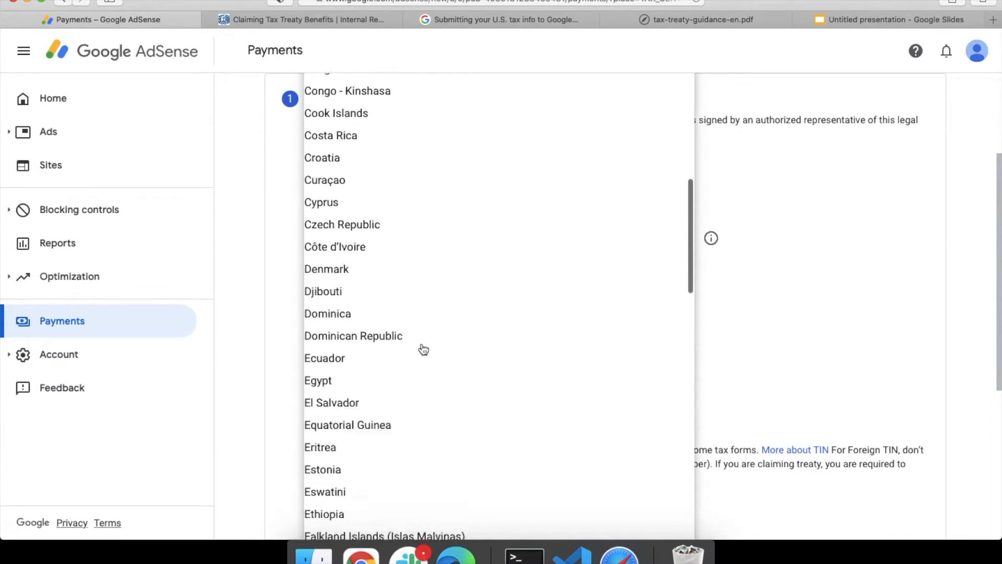
{"action": "scroll", "coordinate": [423, 349], "scroll_direction": "down", "scroll_amount": 15}
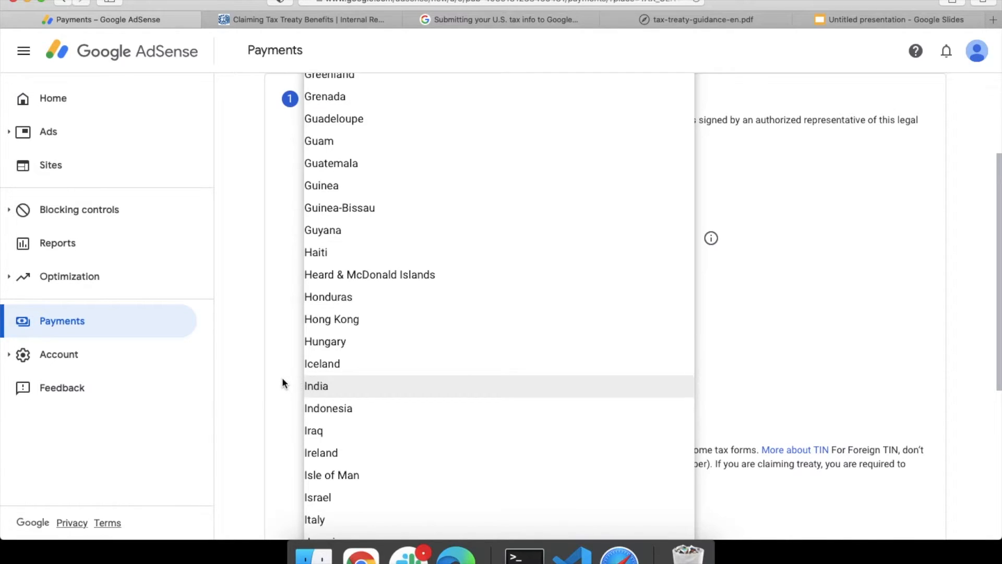
{"action": "left_click", "coordinate": [344, 391]}
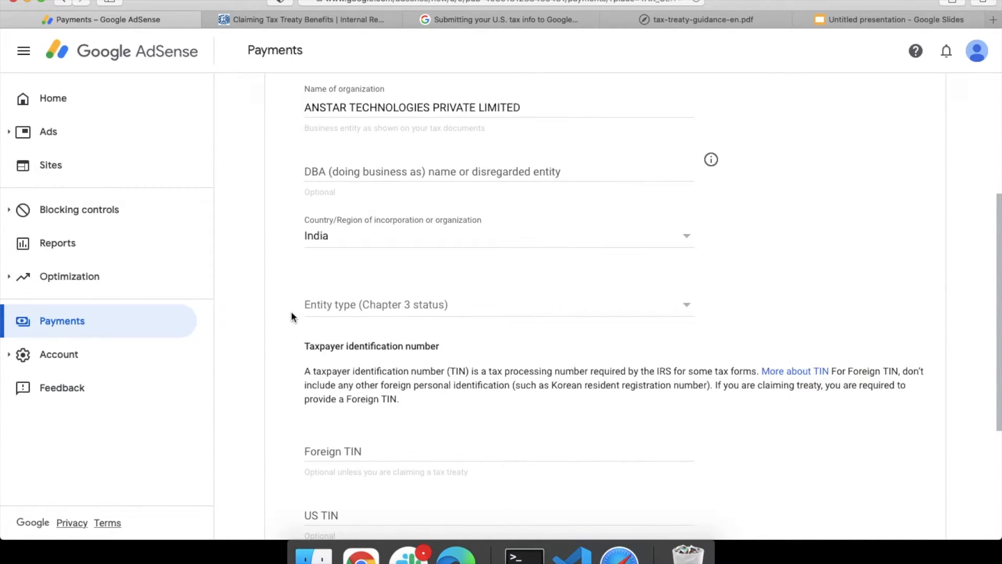
Step: Set the entity type (Chapter 3 status) to Corporation
{"action": "left_click", "coordinate": [394, 305]}
{"action": "scroll", "coordinate": [265, 320], "scroll_direction": "down", "scroll_amount": 3}
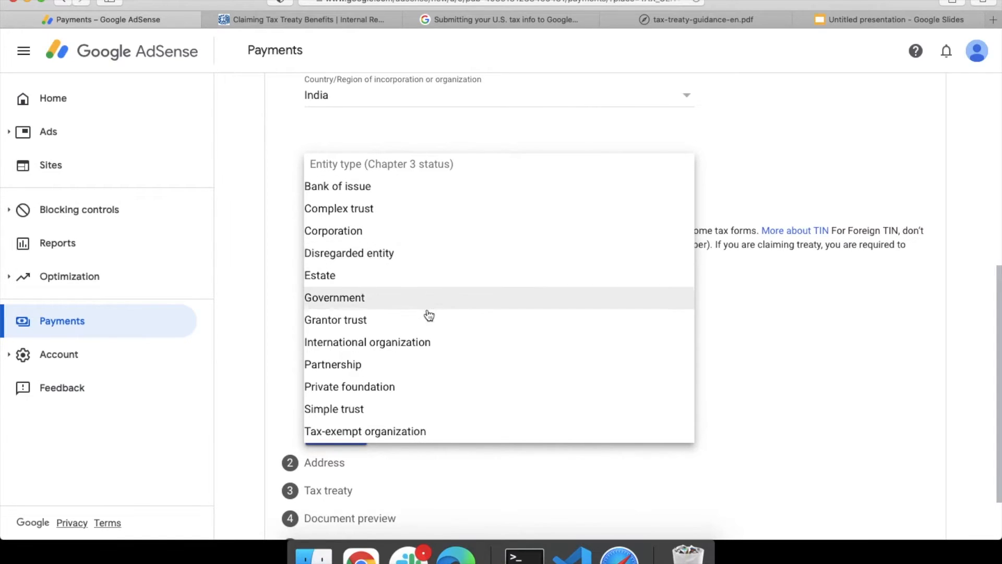
{"action": "scroll", "coordinate": [429, 321], "scroll_direction": "down", "scroll_amount": 1}
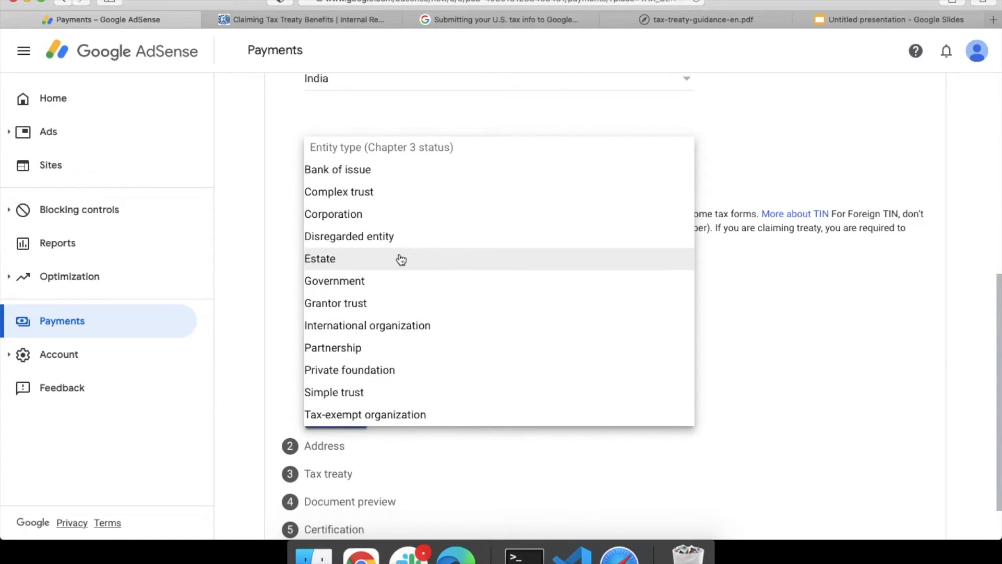
{"action": "left_click", "coordinate": [399, 221]}
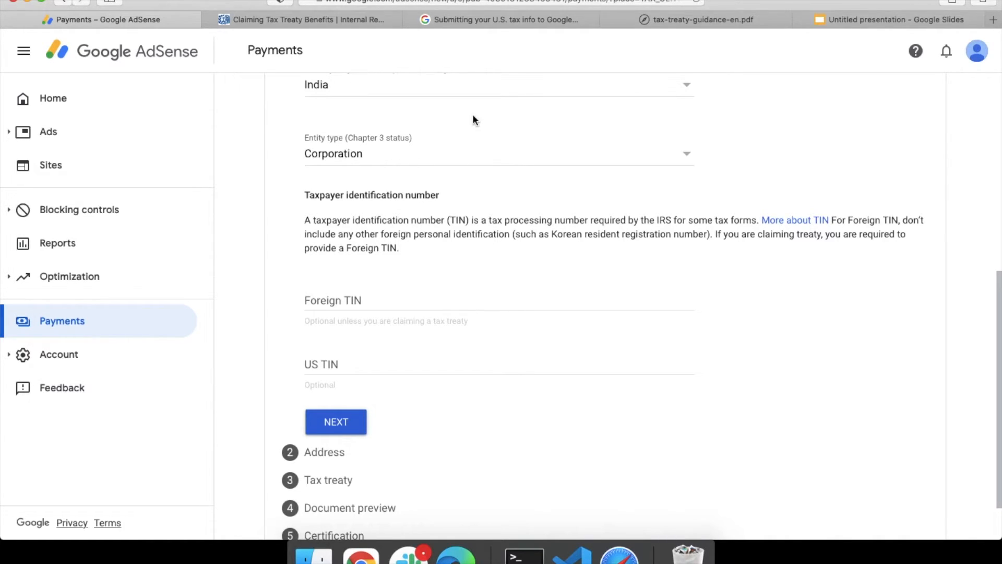
Step: Look up India's foreign TIN type (PAN) in the help article's Foreign TIN examples
{"action": "left_click", "coordinate": [498, 23]}
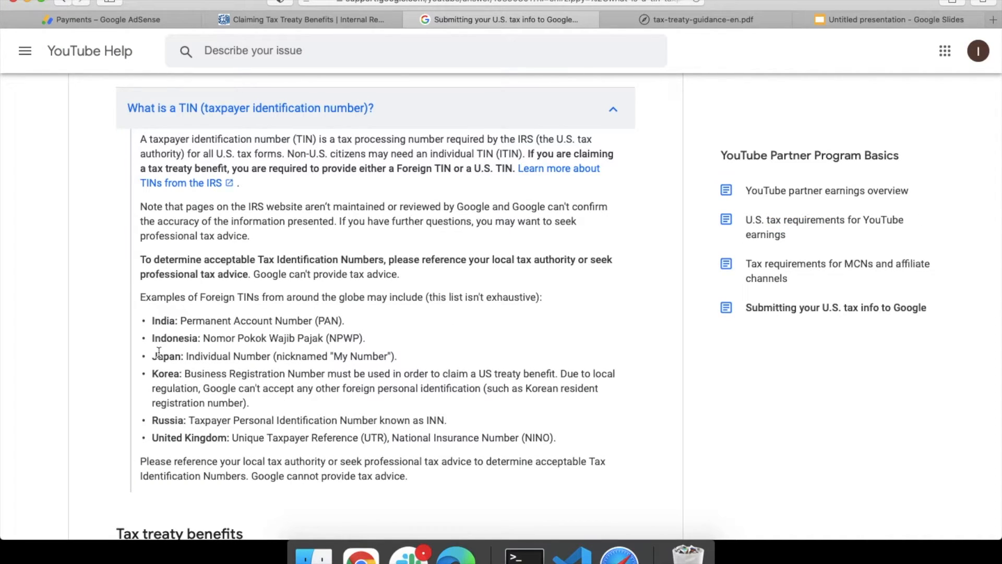
{"action": "double_click", "coordinate": [164, 321]}
Step: Enter the company's Foreign TIN and continue to the Address step
{"action": "left_click", "coordinate": [140, 23]}
{"action": "left_click", "coordinate": [342, 295]}
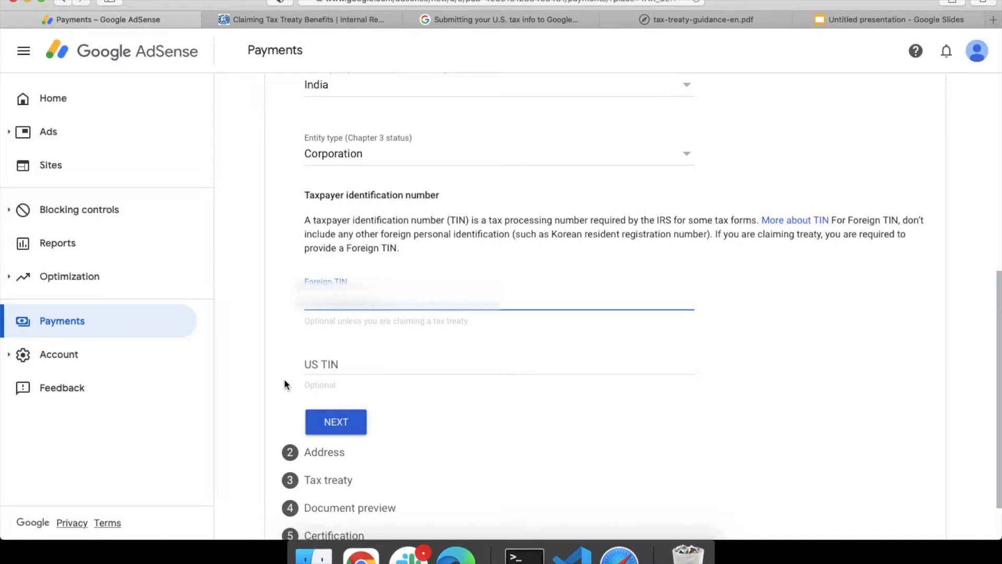
{"action": "scroll", "coordinate": [284, 384], "scroll_direction": "down", "scroll_amount": 2}
{"action": "left_click", "coordinate": [342, 375]}
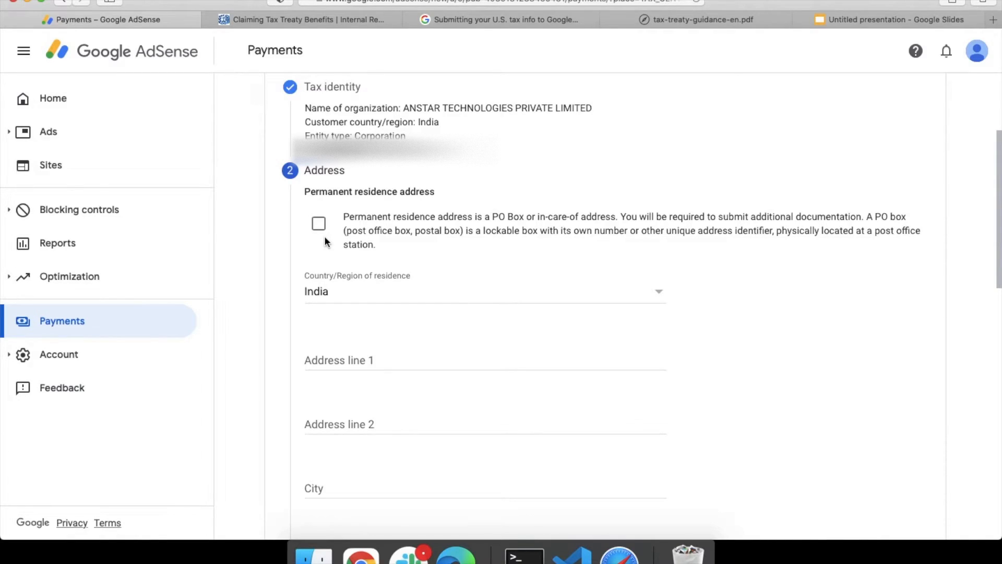
Step: Fill in the permanent residence address and mark the mailing address as the same
{"action": "scroll", "coordinate": [324, 236], "scroll_direction": "down", "scroll_amount": 1}
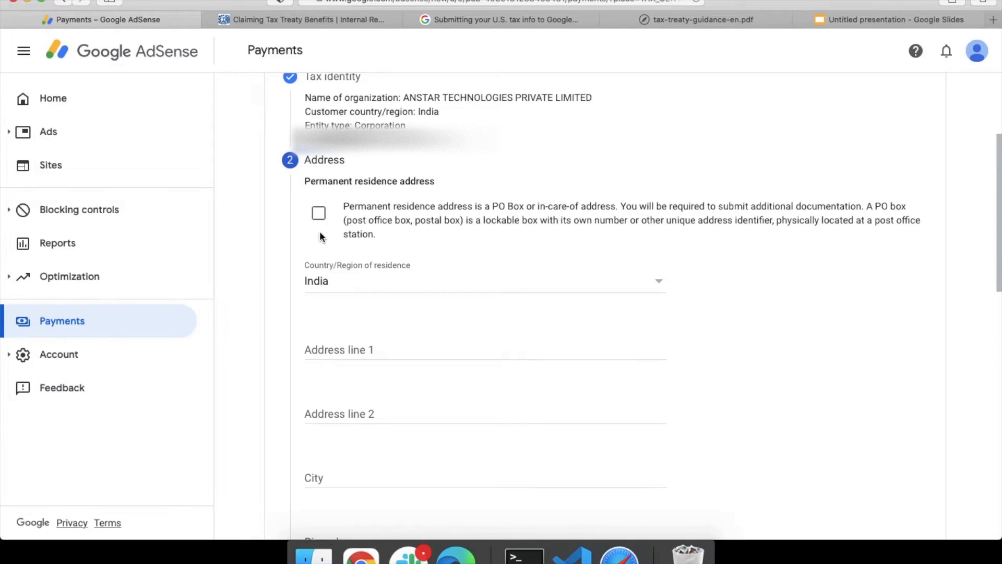
{"action": "scroll", "coordinate": [304, 243], "scroll_direction": "down", "scroll_amount": 1}
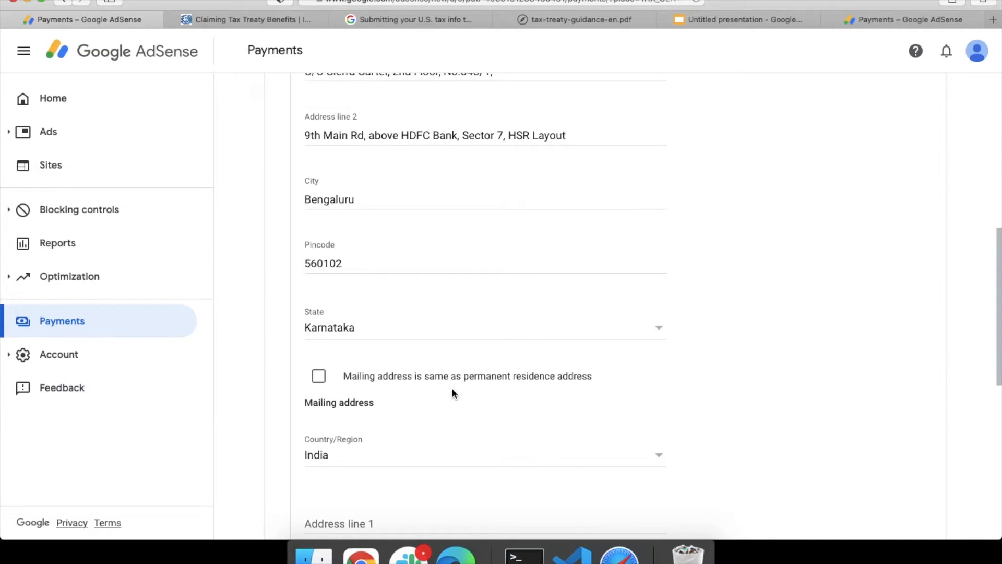
{"action": "scroll", "coordinate": [383, 395], "scroll_direction": "down", "scroll_amount": 2}
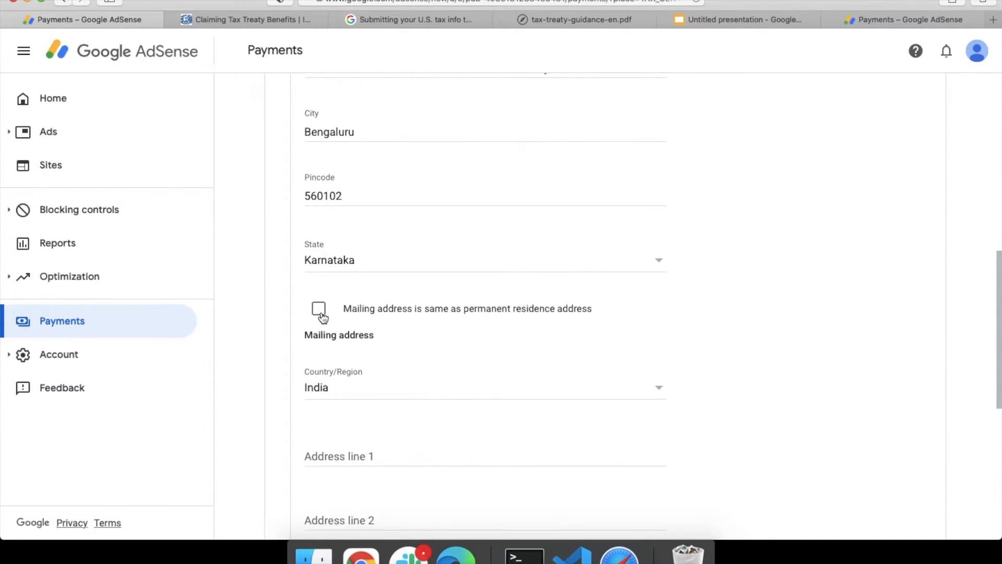
{"action": "scroll", "coordinate": [392, 340], "scroll_direction": "down", "scroll_amount": 3}
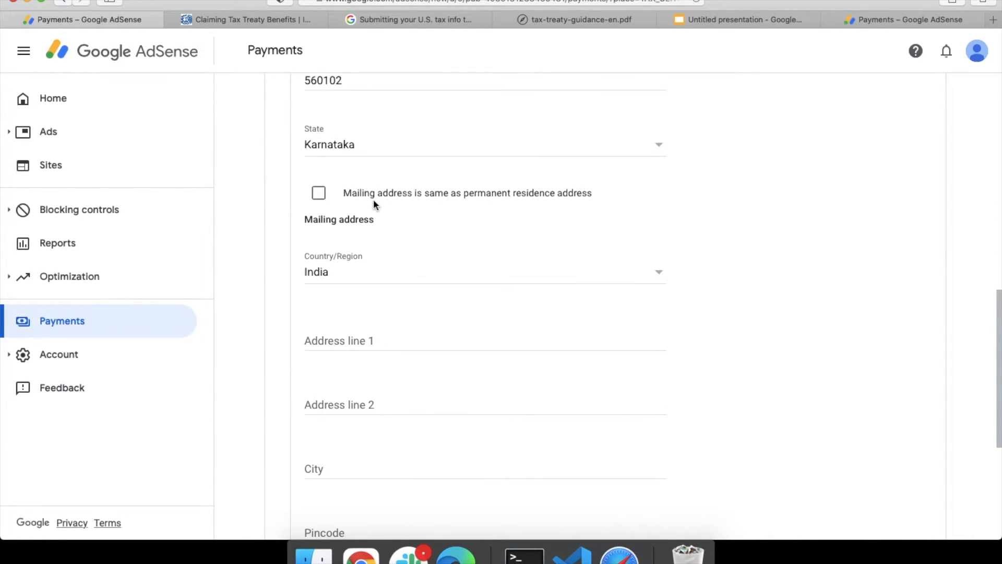
{"action": "left_click", "coordinate": [319, 198]}
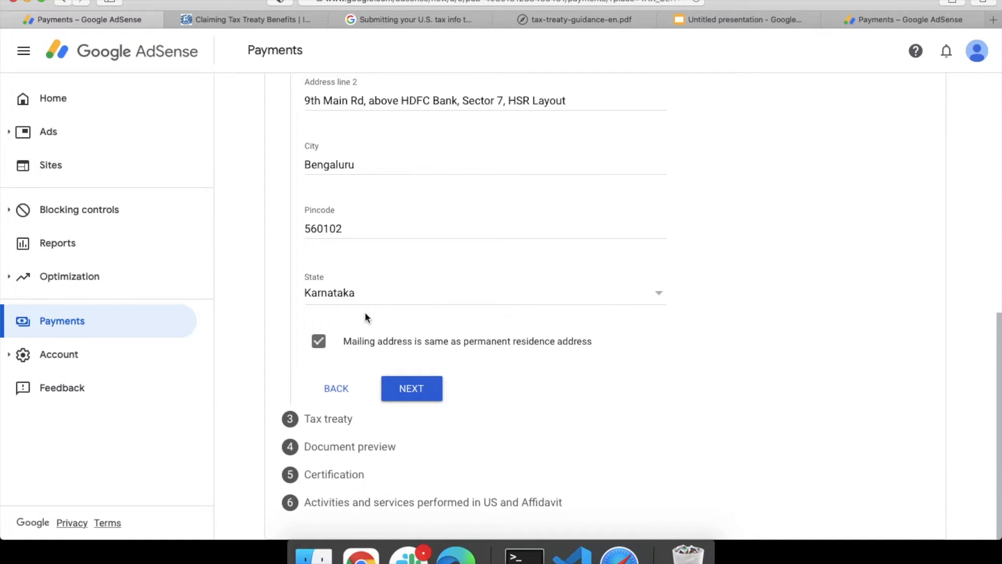
Step: Claim treaty benefits as a resident of the treaty country, choosing India
{"action": "left_click", "coordinate": [418, 391]}
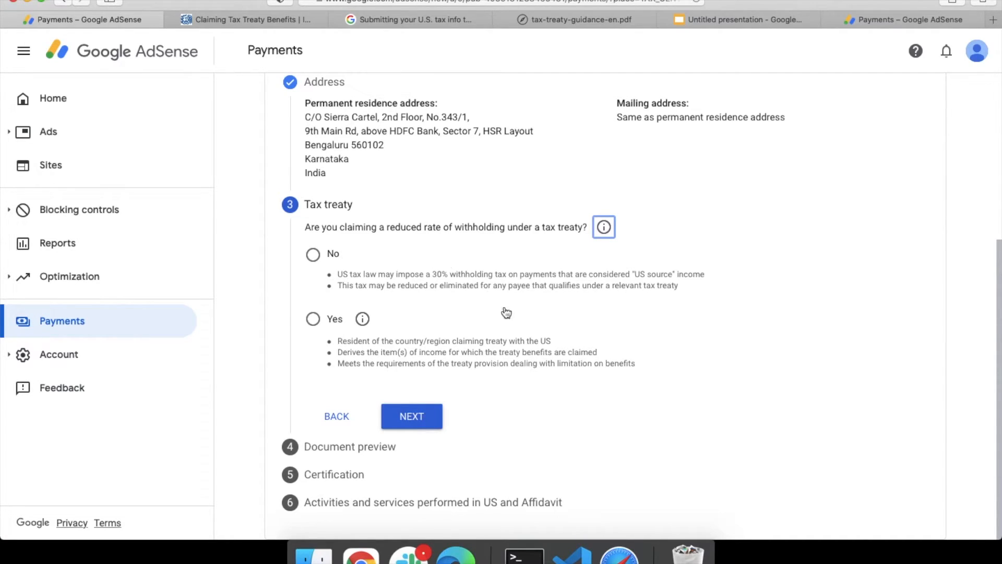
{"action": "left_click", "coordinate": [313, 320]}
{"action": "scroll", "coordinate": [295, 320], "scroll_direction": "down", "scroll_amount": 2}
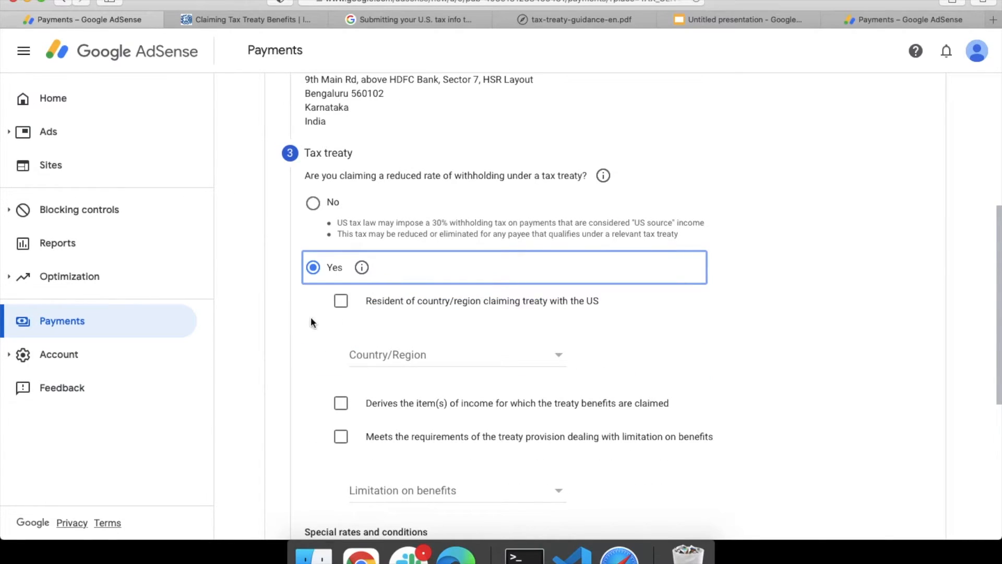
{"action": "left_click", "coordinate": [340, 302]}
{"action": "left_click", "coordinate": [410, 358]}
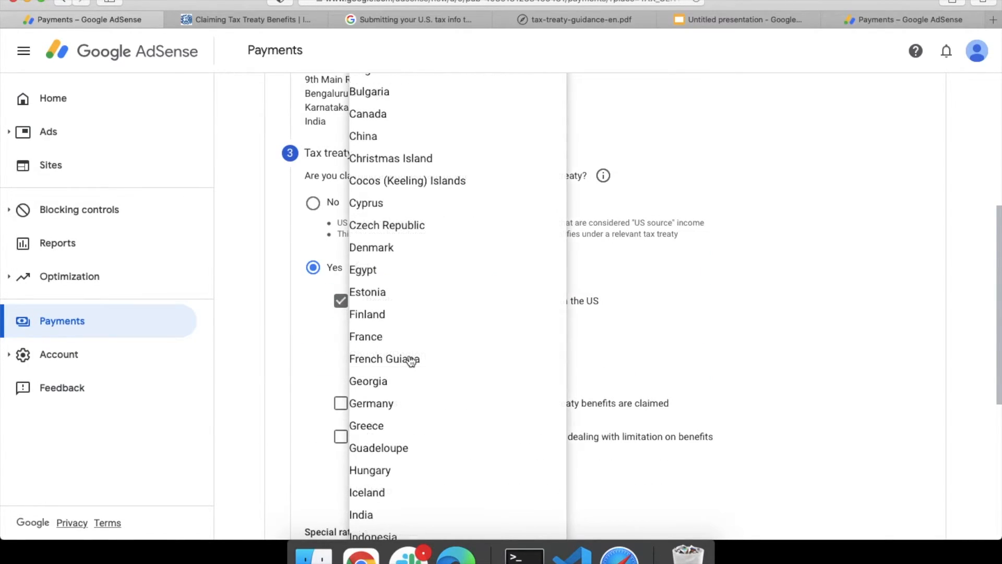
{"action": "scroll", "coordinate": [411, 360], "scroll_direction": "down", "scroll_amount": 2}
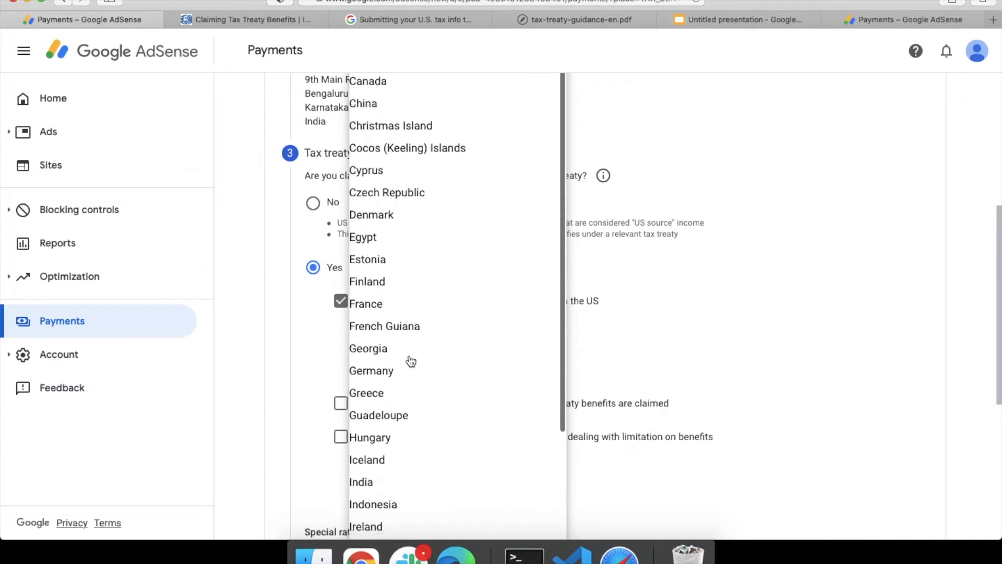
{"action": "left_click", "coordinate": [373, 475]}
Step: Declare the company derives the income and meets the limitation-on-benefits requirements
{"action": "scroll", "coordinate": [315, 375], "scroll_direction": "down", "scroll_amount": 2}
{"action": "left_click", "coordinate": [340, 327]}
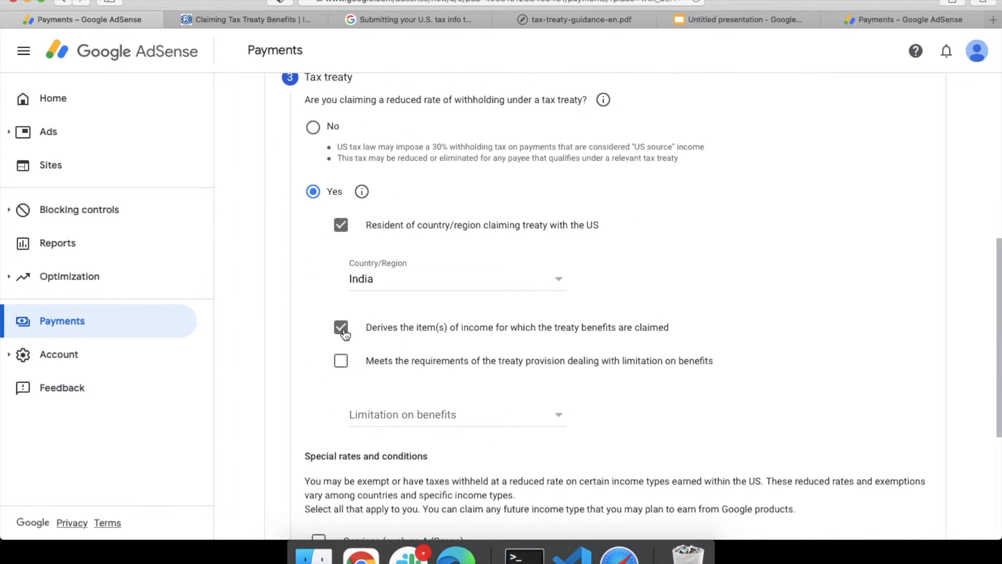
{"action": "left_click", "coordinate": [342, 369]}
{"action": "scroll", "coordinate": [313, 313], "scroll_direction": "down", "scroll_amount": 3}
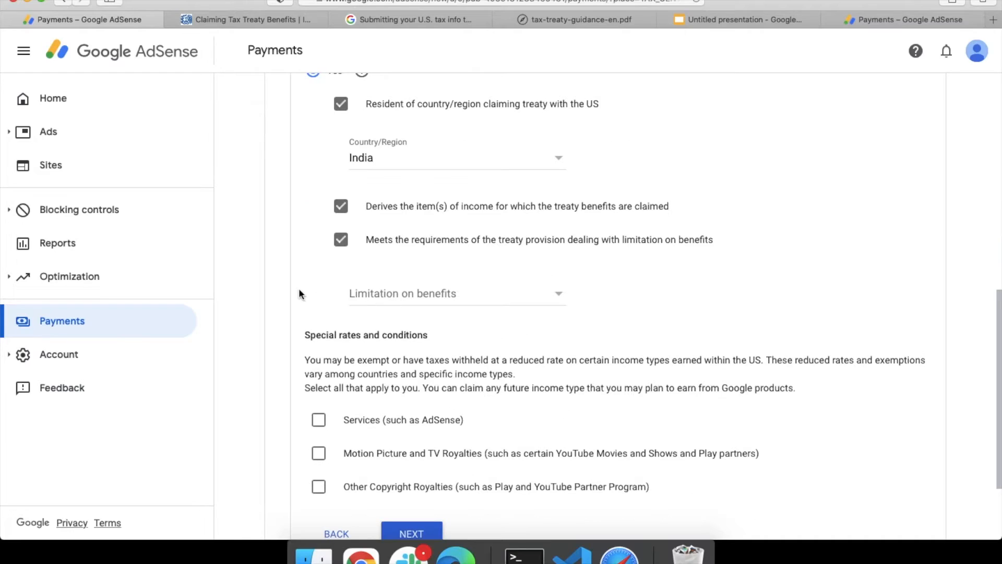
{"action": "left_click", "coordinate": [455, 295]}
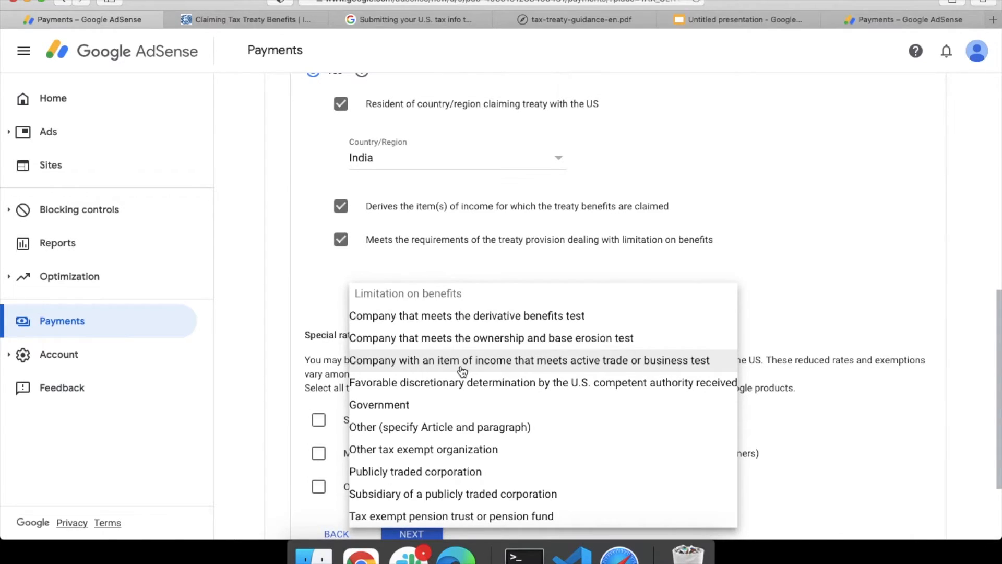
{"action": "scroll", "coordinate": [467, 386], "scroll_direction": "down", "scroll_amount": 1}
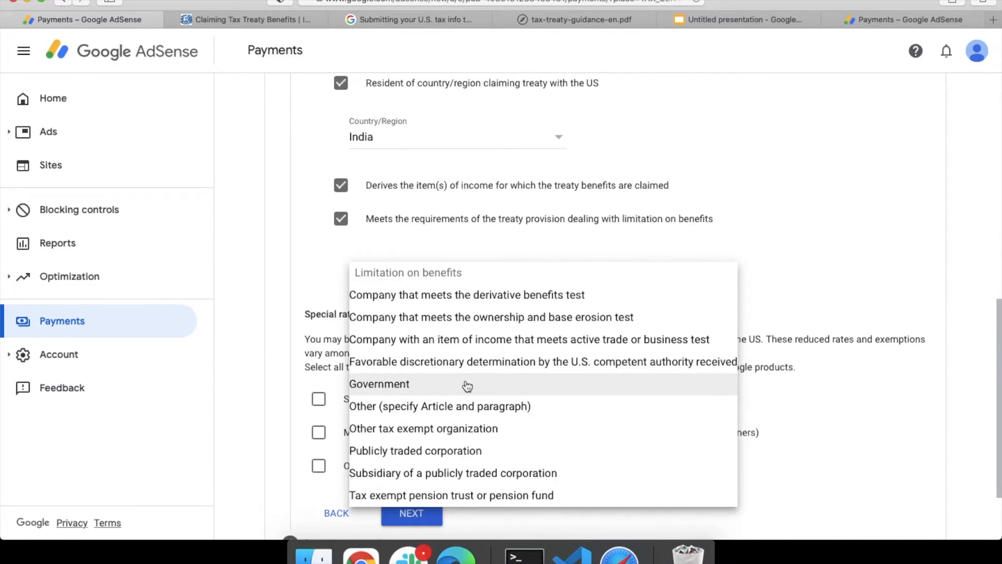
Step: Read the limitation-on-benefits test descriptions in tax-treaty-guidance-en.pdf
{"action": "left_click", "coordinate": [575, 23]}
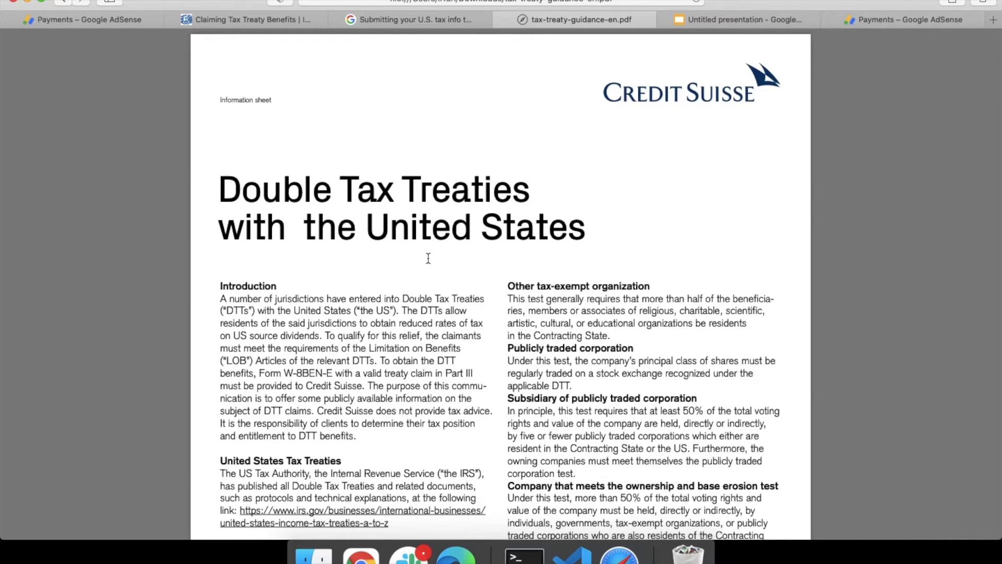
{"action": "scroll", "coordinate": [429, 258], "scroll_direction": "down", "scroll_amount": 4}
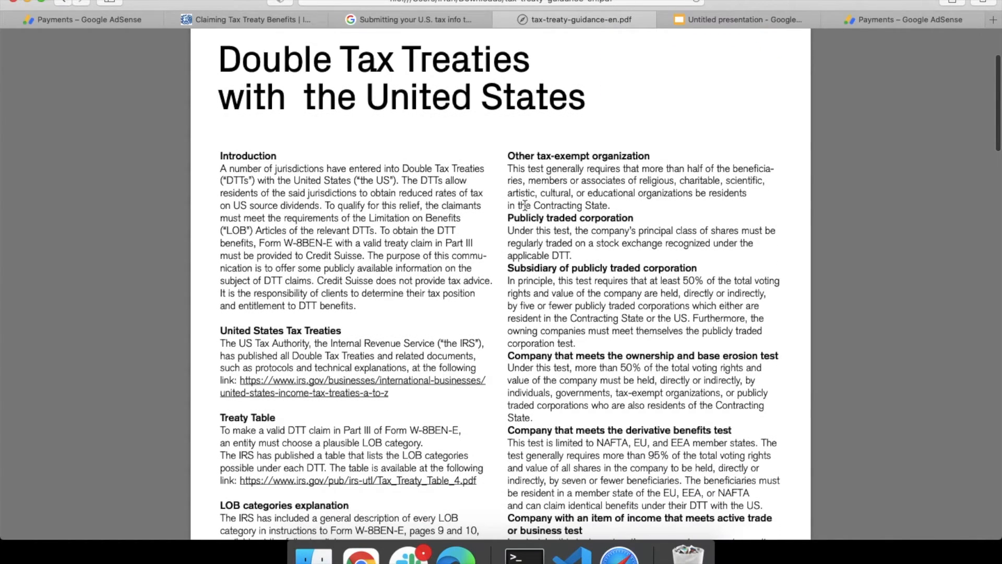
{"action": "scroll", "coordinate": [524, 197], "scroll_direction": "down", "scroll_amount": 4}
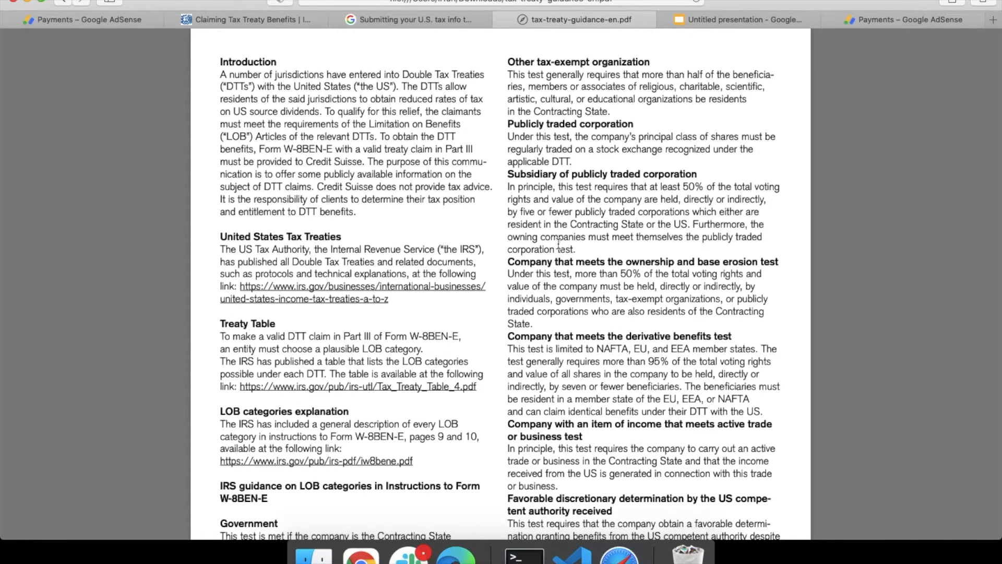
{"action": "scroll", "coordinate": [558, 243], "scroll_direction": "up", "scroll_amount": 2}
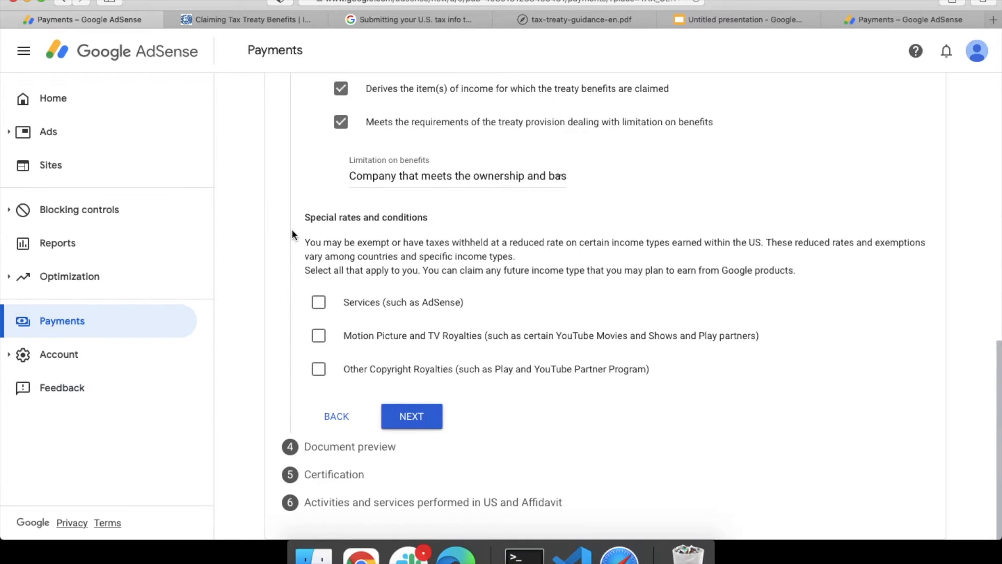
Step: Claim Article 7 paragraph 1 at a 0% rate for Services income, confirming eligibility
{"action": "left_click", "coordinate": [319, 302]}
{"action": "scroll", "coordinate": [355, 281], "scroll_direction": "down", "scroll_amount": 3}
{"action": "left_click", "coordinate": [377, 262]}
{"action": "left_click", "coordinate": [382, 288]}
{"action": "left_click", "coordinate": [588, 267]}
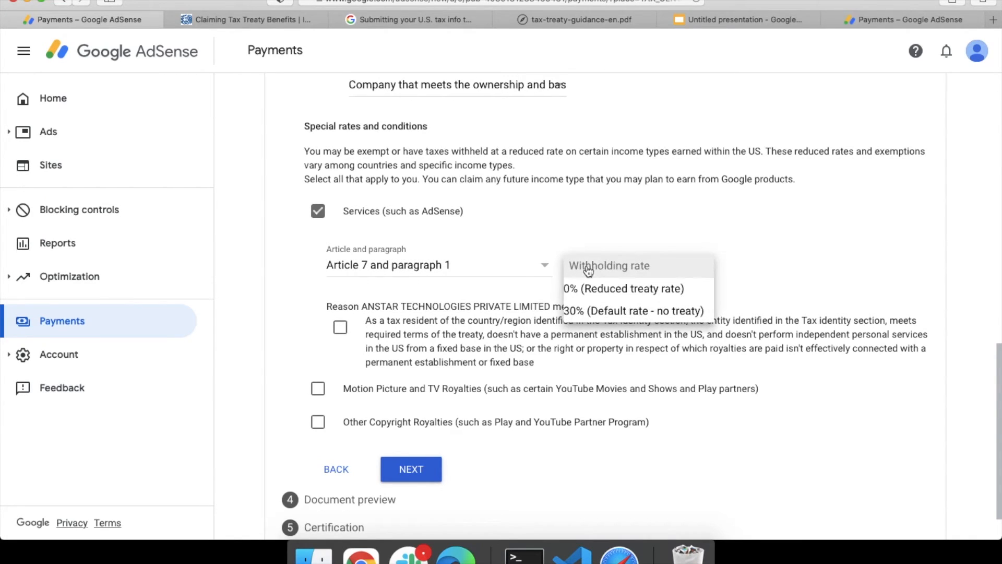
{"action": "left_click", "coordinate": [590, 289]}
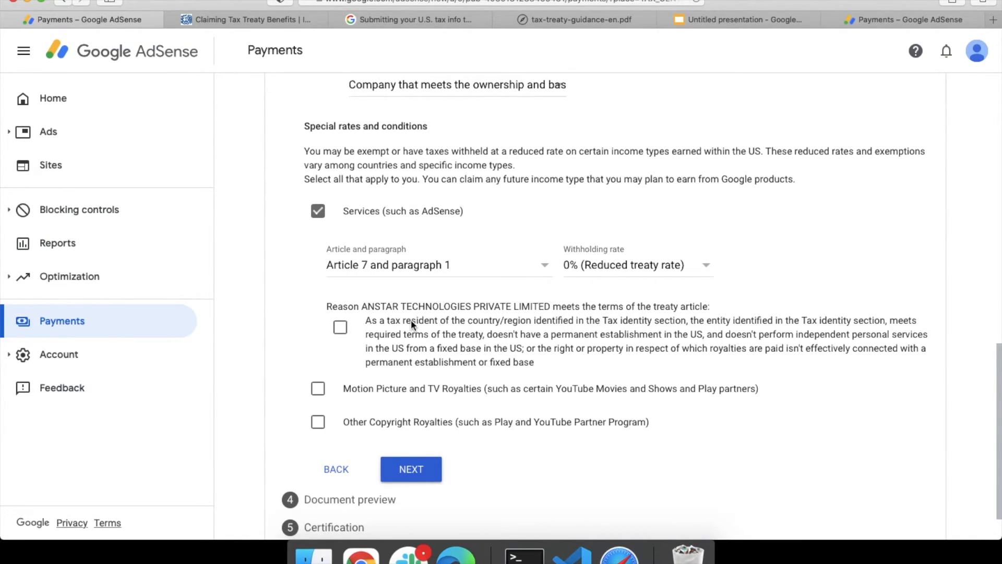
{"action": "left_click", "coordinate": [340, 328]}
Step: Claim Article 12 paragraph 2A II at 15% for motion picture and TV royalties, confirming eligibility
{"action": "scroll", "coordinate": [284, 358], "scroll_direction": "down", "scroll_amount": 1}
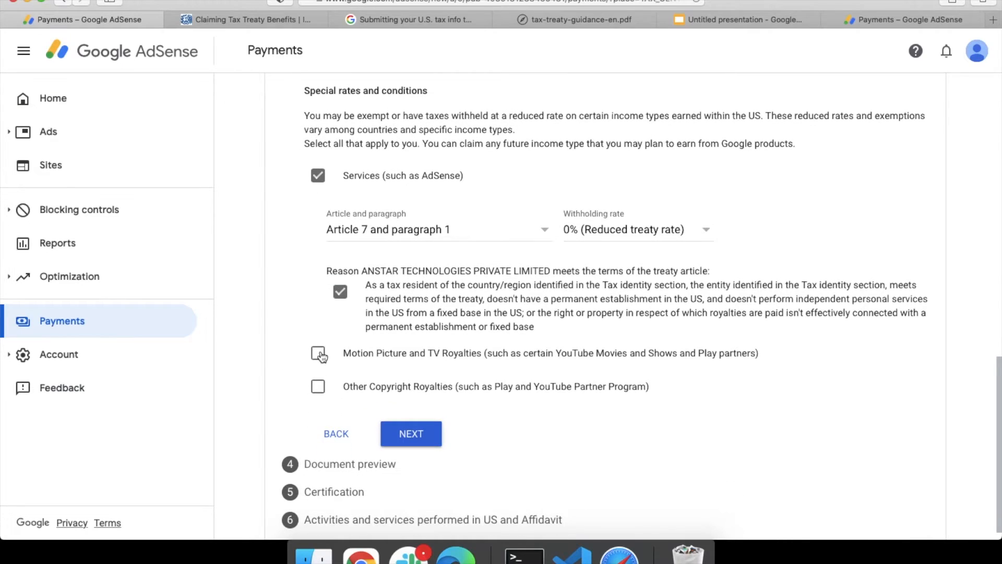
{"action": "left_click", "coordinate": [319, 354]}
{"action": "scroll", "coordinate": [320, 354], "scroll_direction": "down", "scroll_amount": 3}
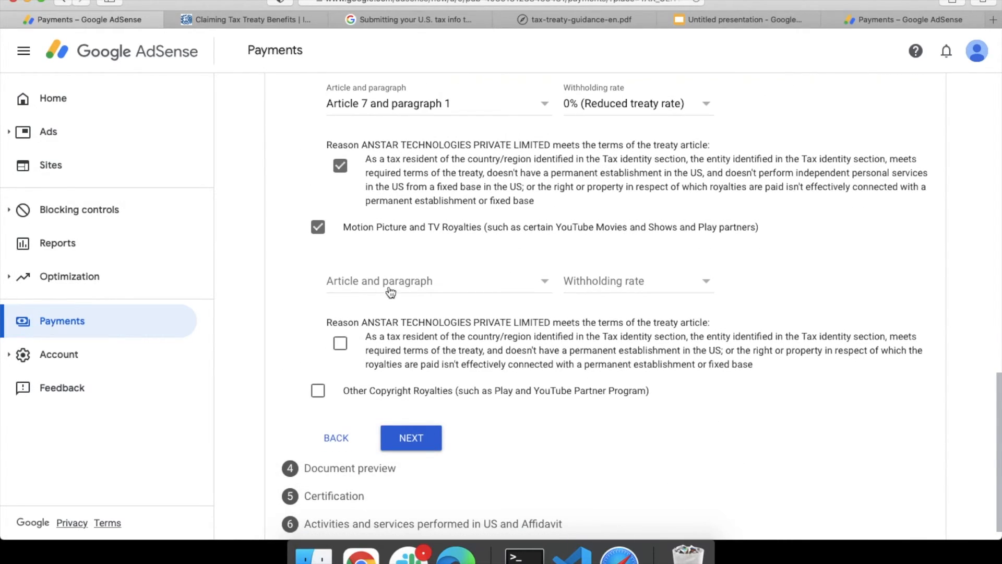
{"action": "left_click", "coordinate": [391, 284]}
{"action": "left_click", "coordinate": [391, 302]}
{"action": "left_click", "coordinate": [613, 290]}
{"action": "left_click", "coordinate": [578, 302]}
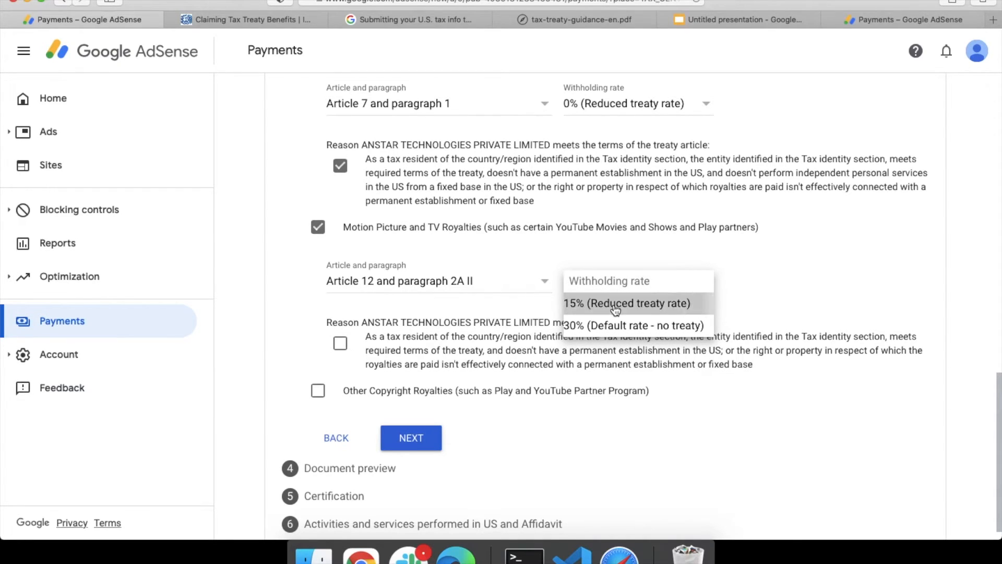
{"action": "left_click", "coordinate": [339, 343]}
Step: Claim Article 12 paragraph 2A II at 15% for other copyright royalties, confirming eligibility
{"action": "scroll", "coordinate": [288, 347], "scroll_direction": "down", "scroll_amount": 1}
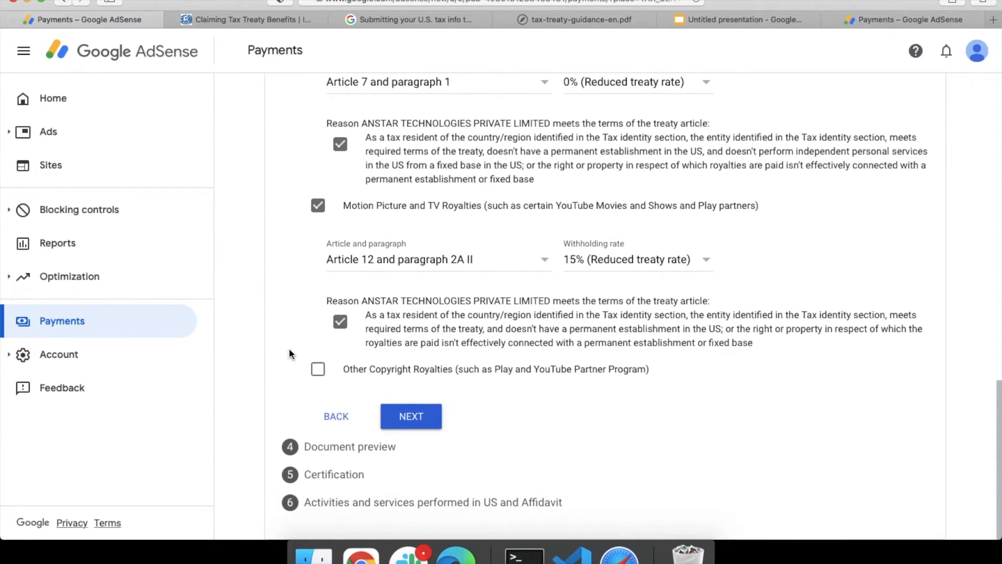
{"action": "left_click", "coordinate": [318, 371]}
{"action": "scroll", "coordinate": [334, 376], "scroll_direction": "down", "scroll_amount": 3}
{"action": "left_click", "coordinate": [376, 365]}
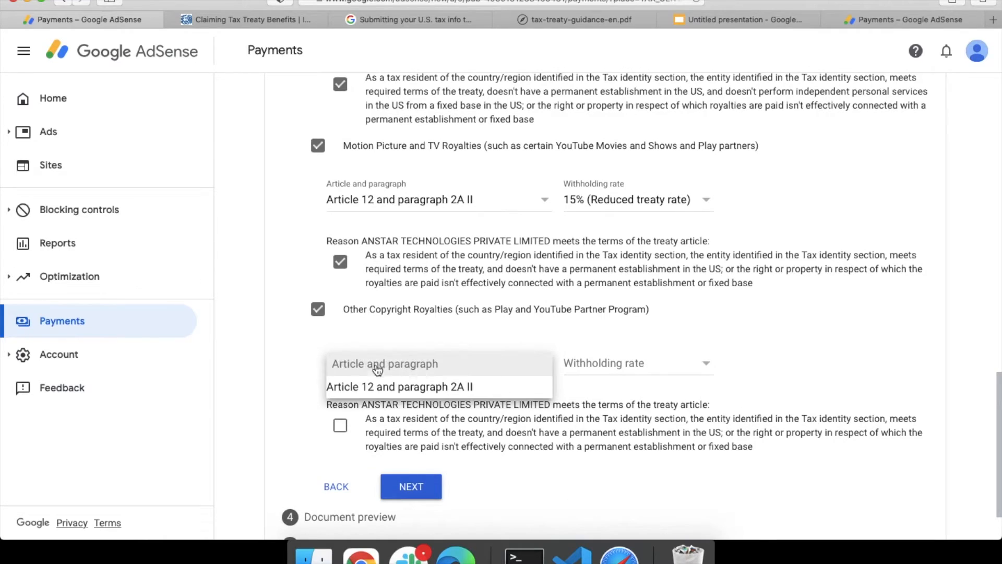
{"action": "left_click", "coordinate": [382, 389]}
{"action": "left_click", "coordinate": [595, 363]}
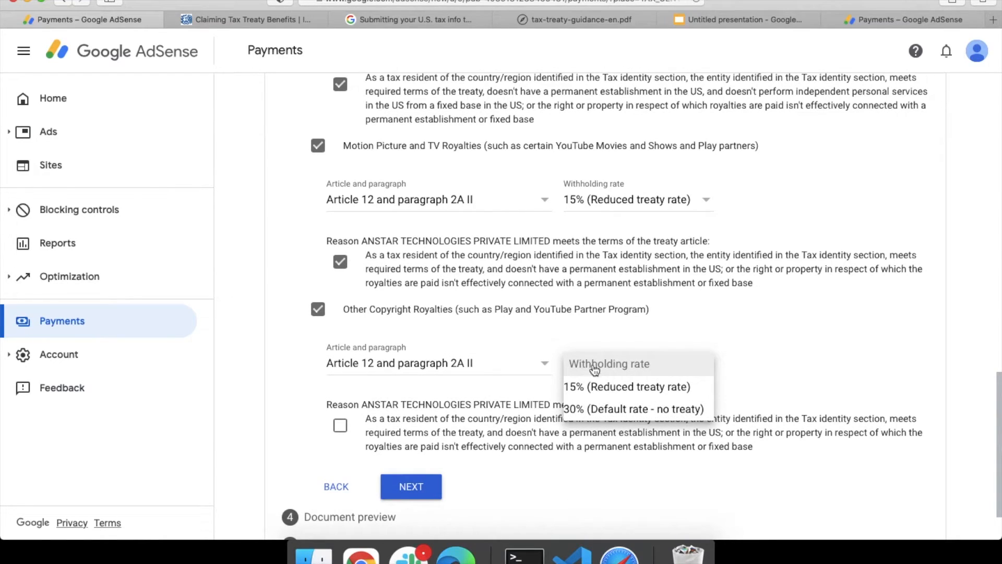
{"action": "left_click", "coordinate": [589, 386]}
{"action": "scroll", "coordinate": [512, 388], "scroll_direction": "down", "scroll_amount": 3}
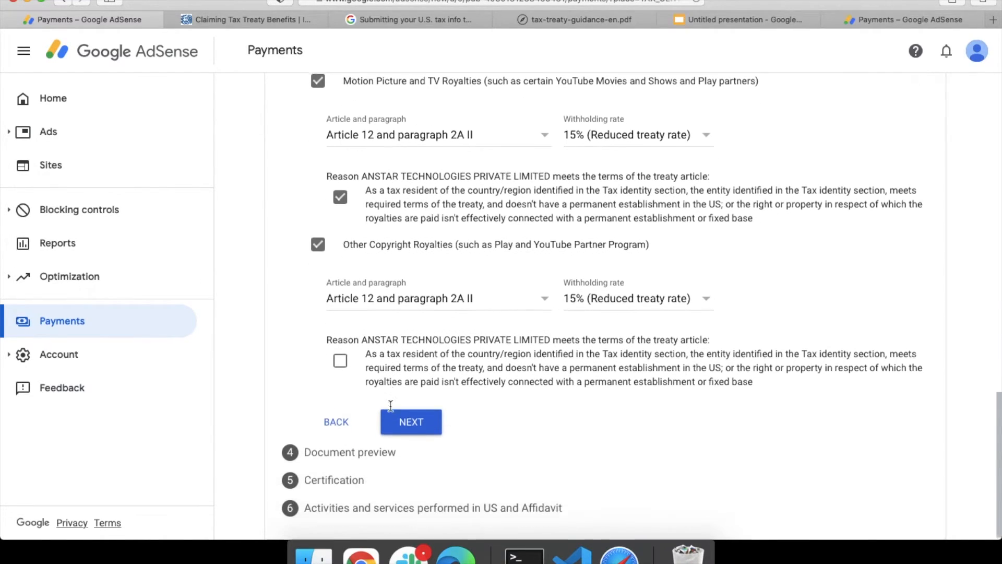
{"action": "left_click", "coordinate": [337, 352]}
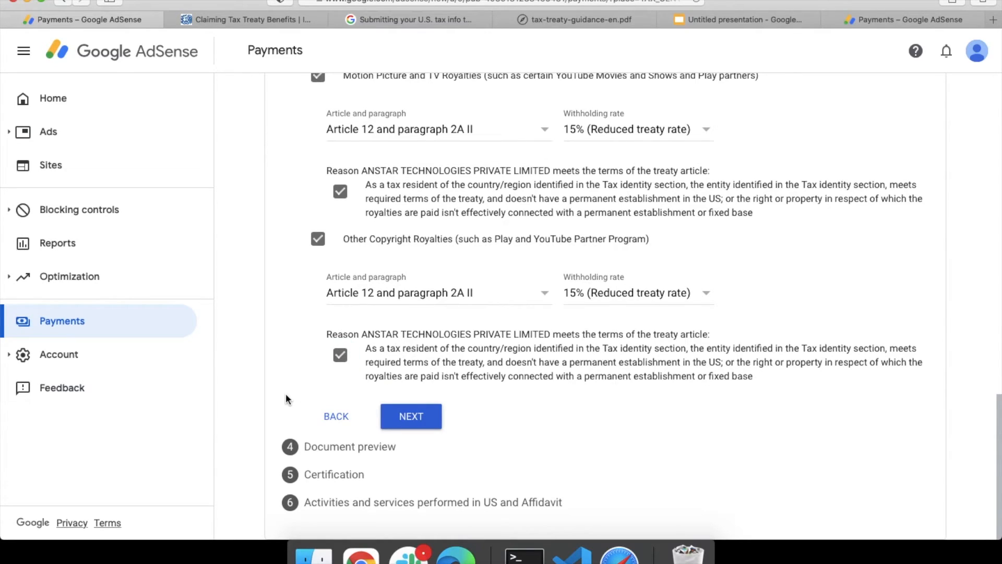
Step: Review the four generated W-8BEN-E documents, tick the reviewed confirmation, and proceed to Certification
{"action": "left_click", "coordinate": [412, 418]}
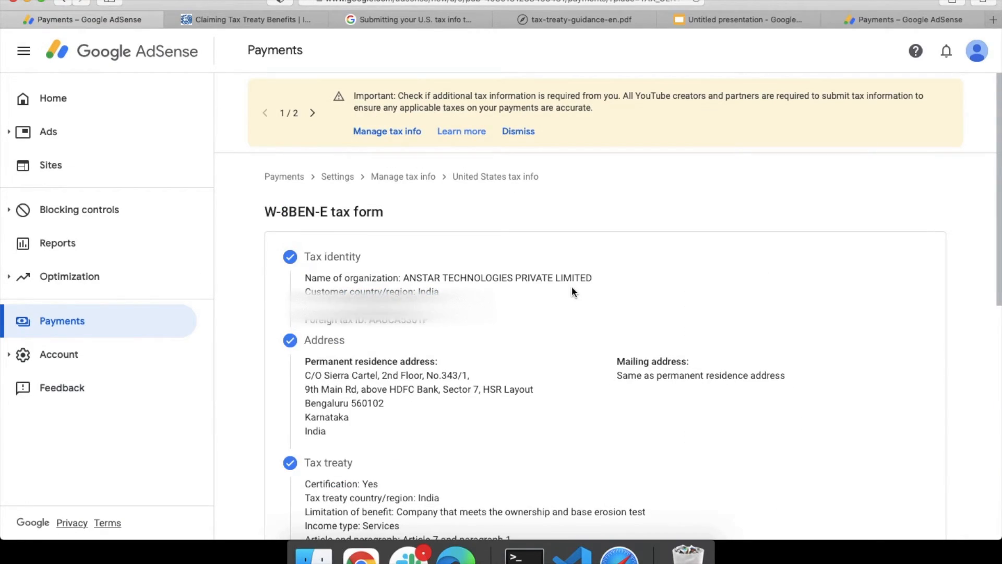
{"action": "scroll", "coordinate": [571, 287], "scroll_direction": "down", "scroll_amount": 6}
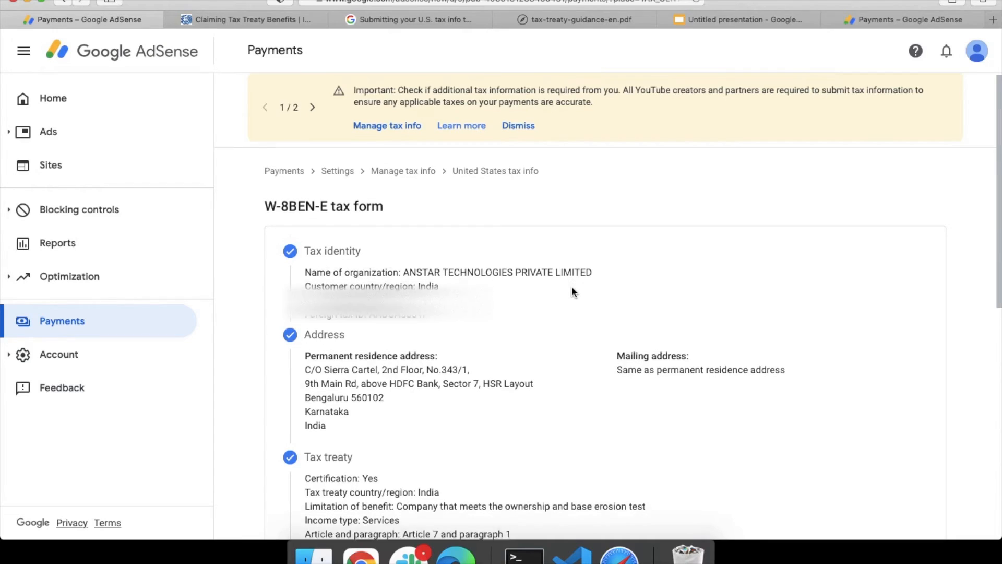
{"action": "scroll", "coordinate": [571, 291], "scroll_direction": "down", "scroll_amount": 1}
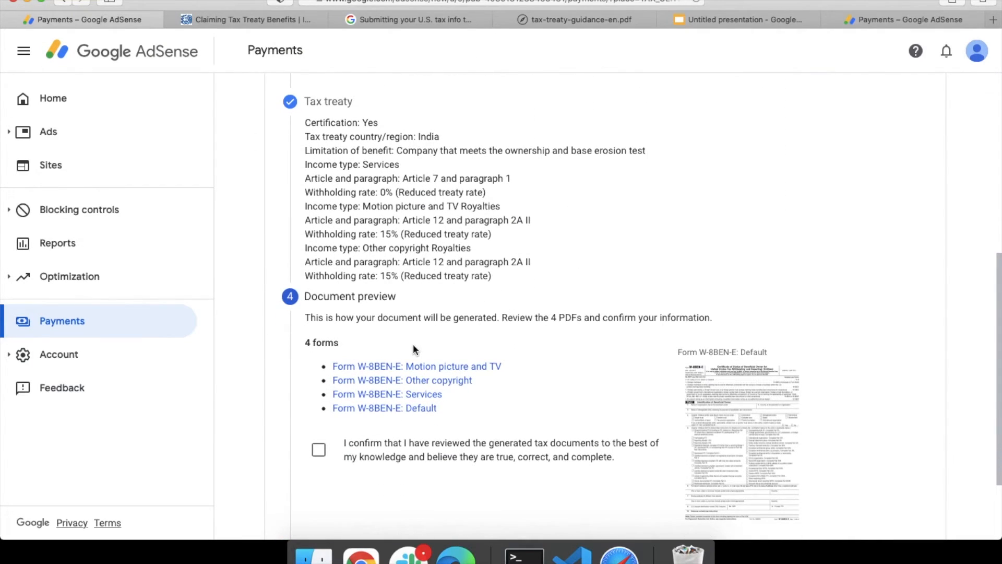
{"action": "left_click", "coordinate": [318, 452]}
{"action": "scroll", "coordinate": [316, 456], "scroll_direction": "down", "scroll_amount": 2}
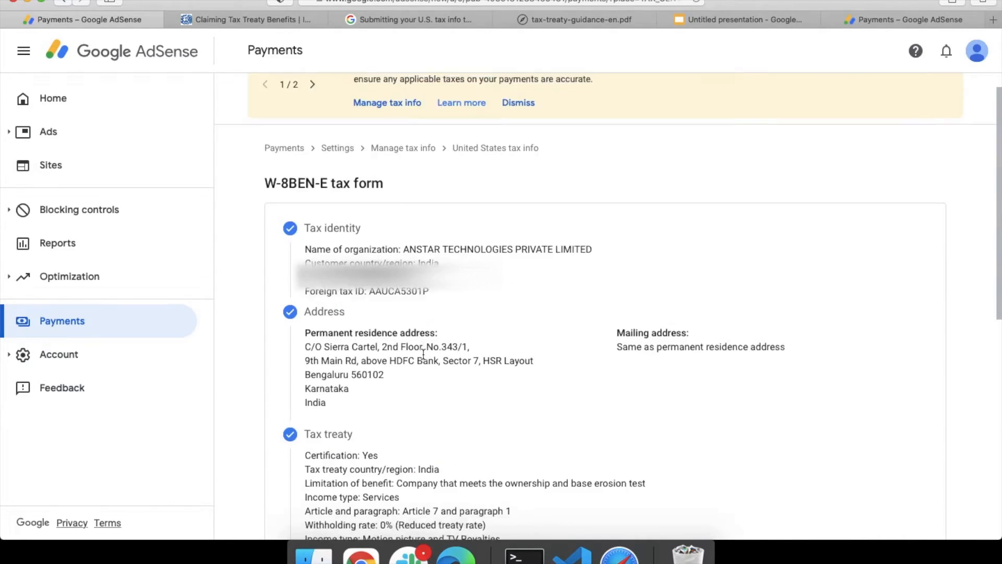
{"action": "scroll", "coordinate": [423, 354], "scroll_direction": "down", "scroll_amount": 2}
{"action": "scroll", "coordinate": [423, 354], "scroll_direction": "down", "scroll_amount": 2}
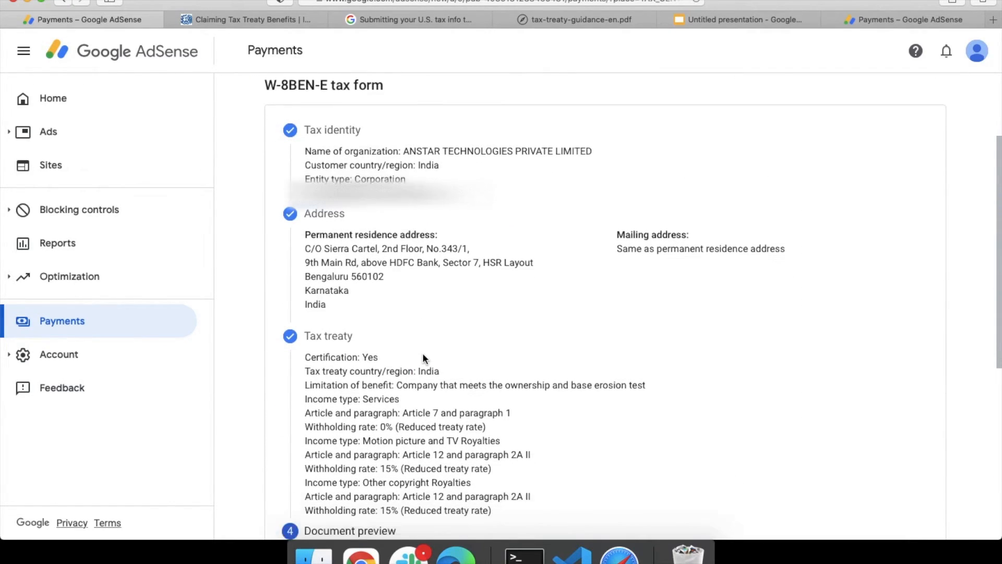
{"action": "scroll", "coordinate": [423, 355], "scroll_direction": "down", "scroll_amount": 5}
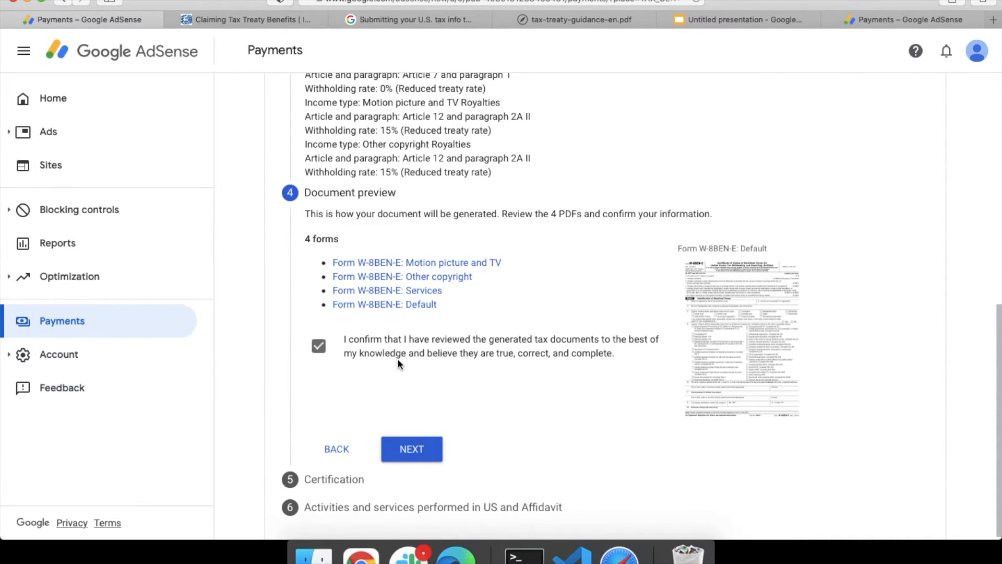
{"action": "scroll", "coordinate": [397, 359], "scroll_direction": "up", "scroll_amount": 7}
{"action": "scroll", "coordinate": [398, 364], "scroll_direction": "down", "scroll_amount": 7}
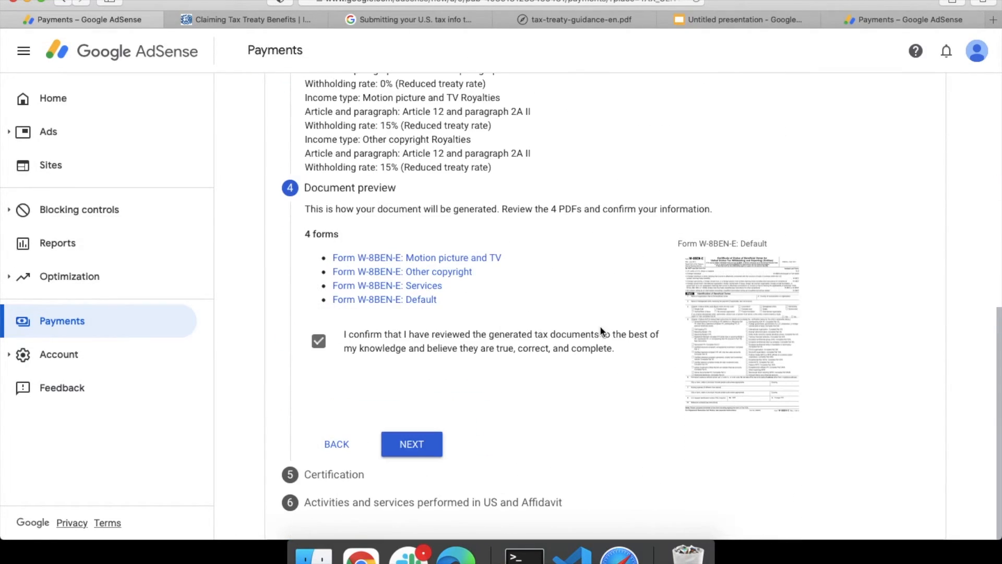
{"action": "left_click", "coordinate": [413, 444]}
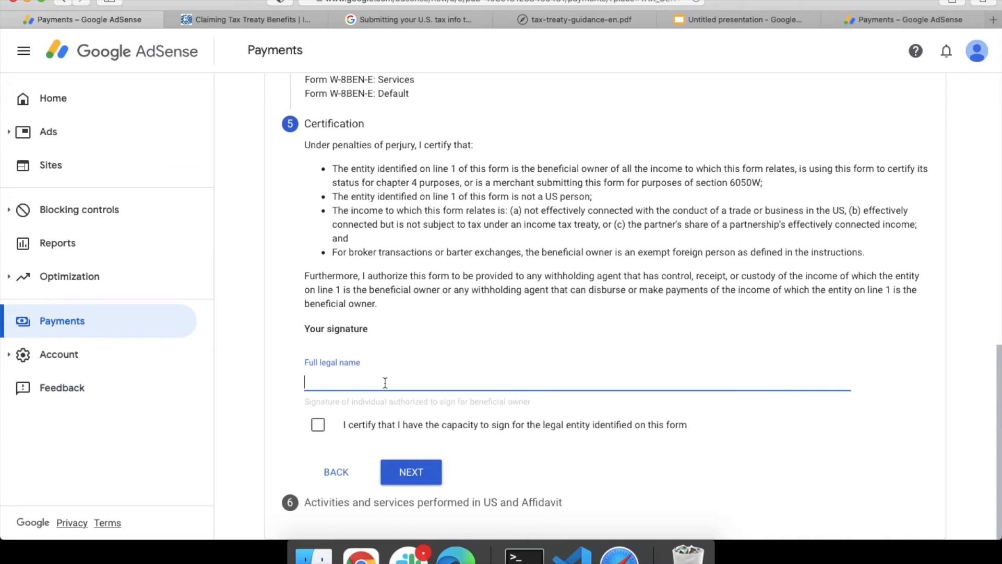
Step: Sign with the authorised signer's full legal name, certify capacity to sign, and continue
{"action": "left_click", "coordinate": [318, 424]}
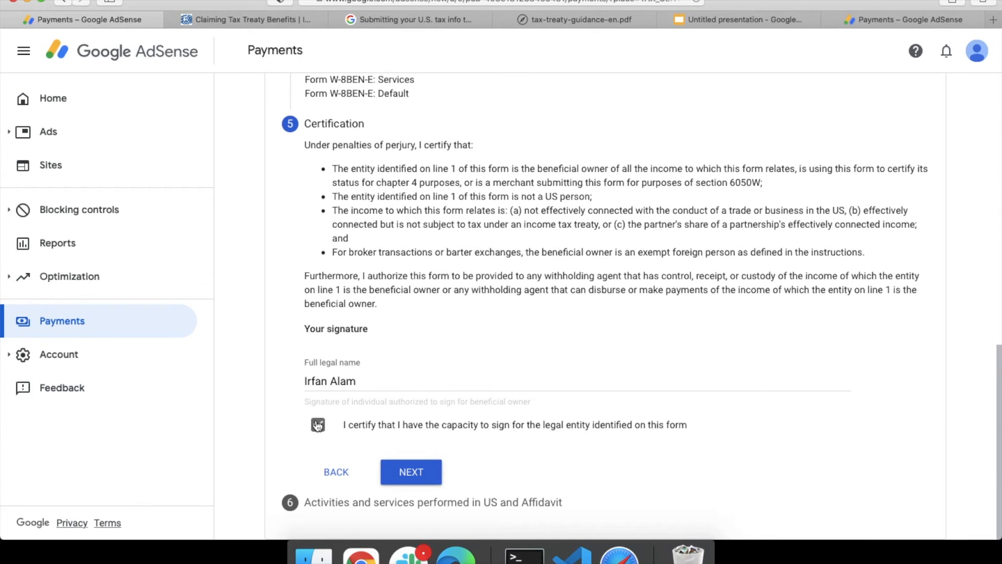
{"action": "left_click", "coordinate": [411, 472]}
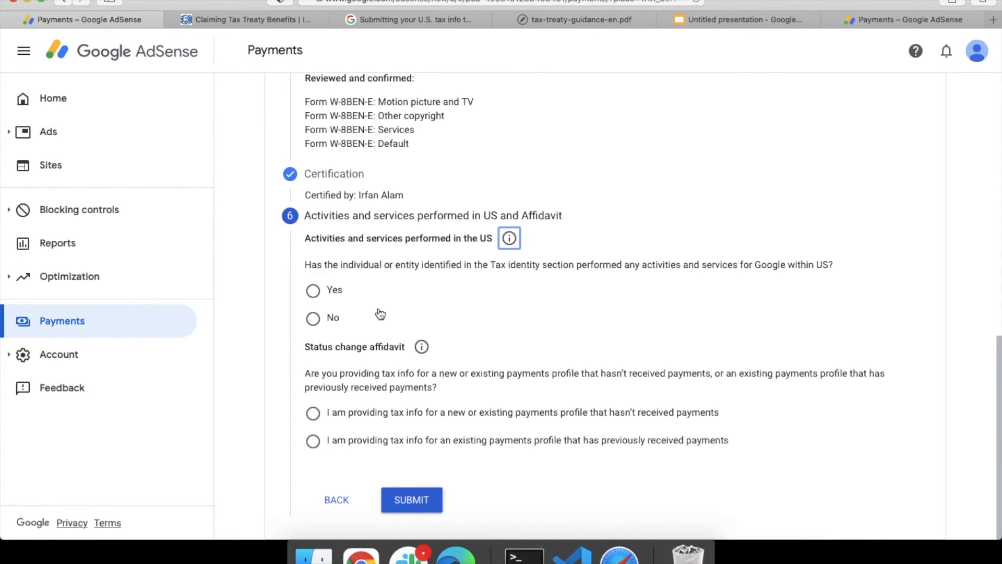
Step: Answer No to US activities, certify services are outside the US, choose the no-payments affidavit, and submit
{"action": "left_click", "coordinate": [315, 320]}
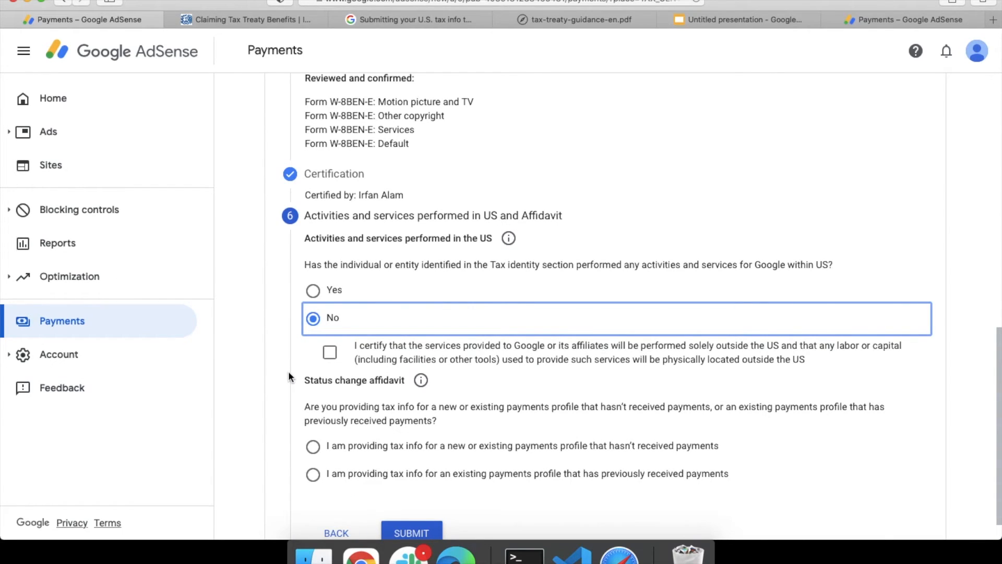
{"action": "left_click", "coordinate": [330, 353]}
{"action": "scroll", "coordinate": [324, 407], "scroll_direction": "down", "scroll_amount": 1}
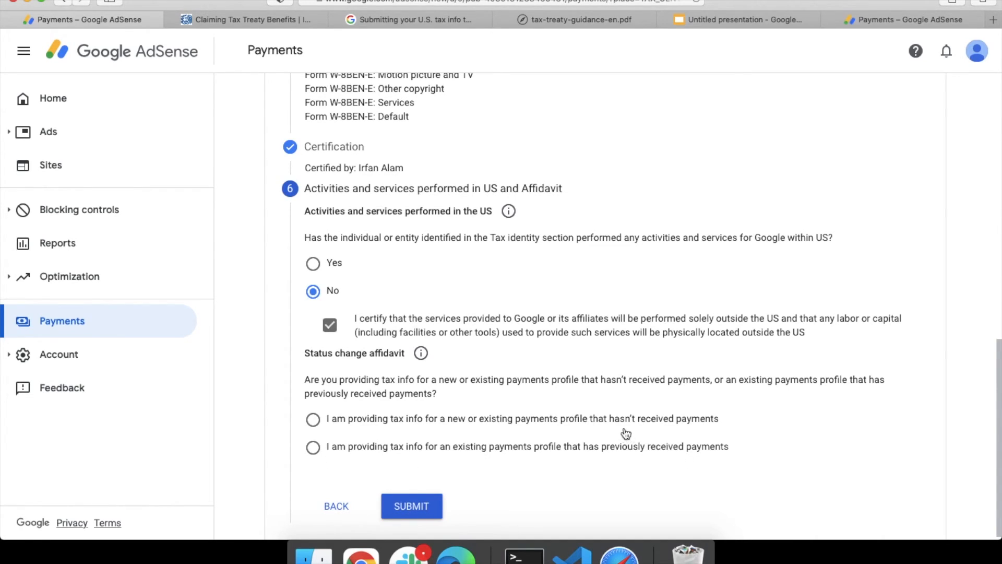
{"action": "left_click", "coordinate": [327, 423]}
{"action": "scroll", "coordinate": [491, 486], "scroll_direction": "down", "scroll_amount": 1}
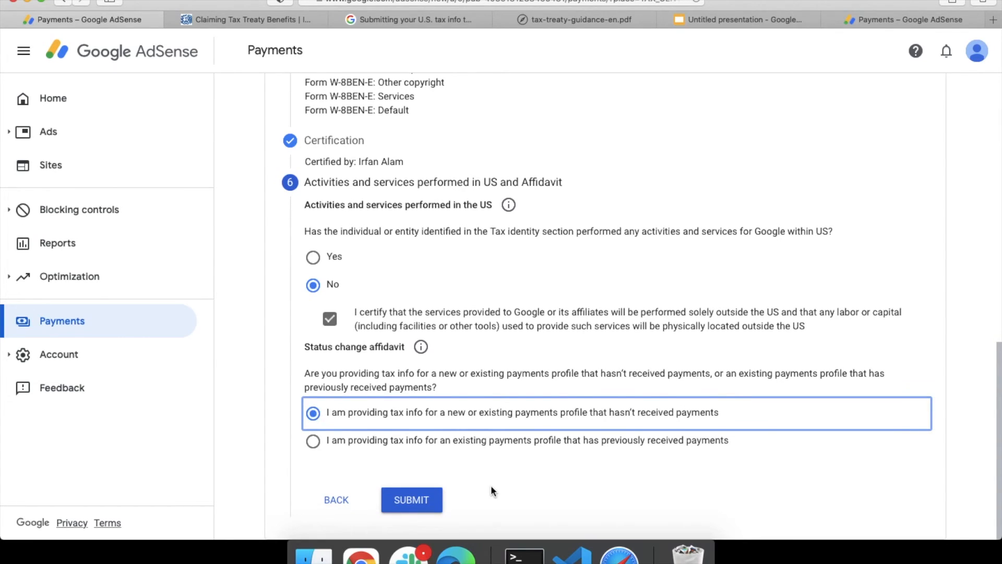
{"action": "left_click", "coordinate": [411, 501]}
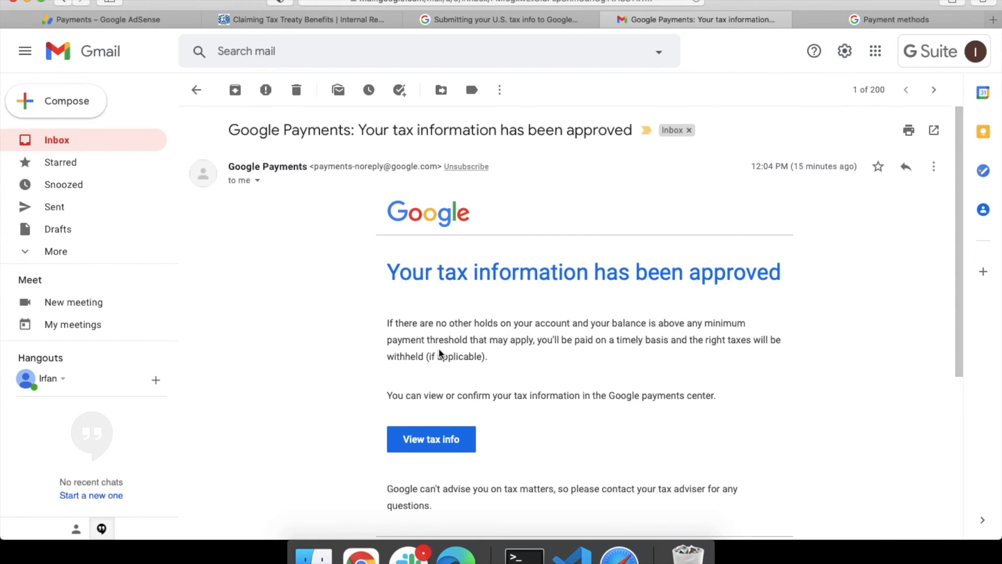
{"action": "scroll", "coordinate": [439, 354], "scroll_direction": "down", "scroll_amount": 1}
{"action": "scroll", "coordinate": [440, 354], "scroll_direction": "up", "scroll_amount": 3}
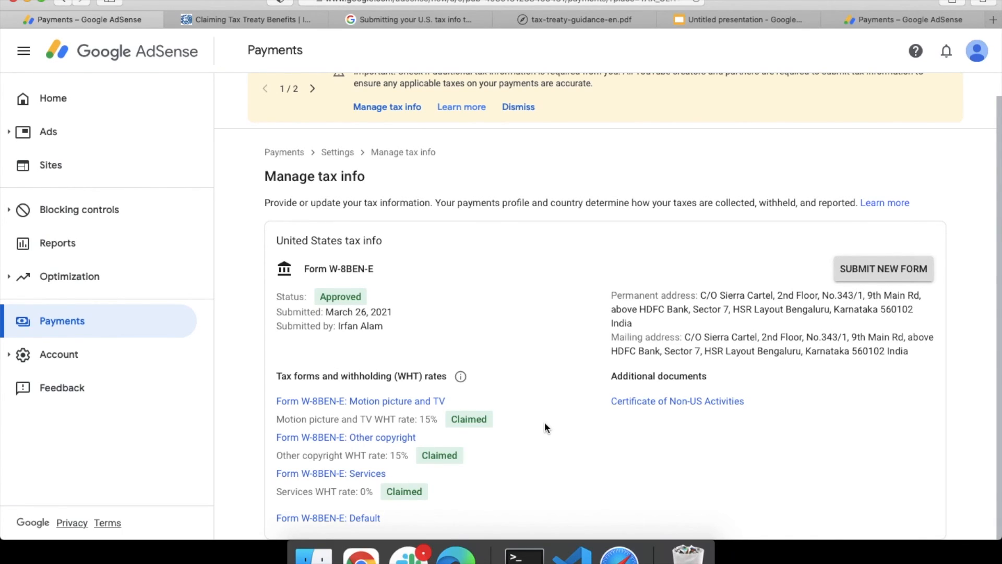
{"action": "scroll", "coordinate": [544, 424], "scroll_direction": "up", "scroll_amount": 1}
{"action": "scroll", "coordinate": [544, 426], "scroll_direction": "down", "scroll_amount": 1}
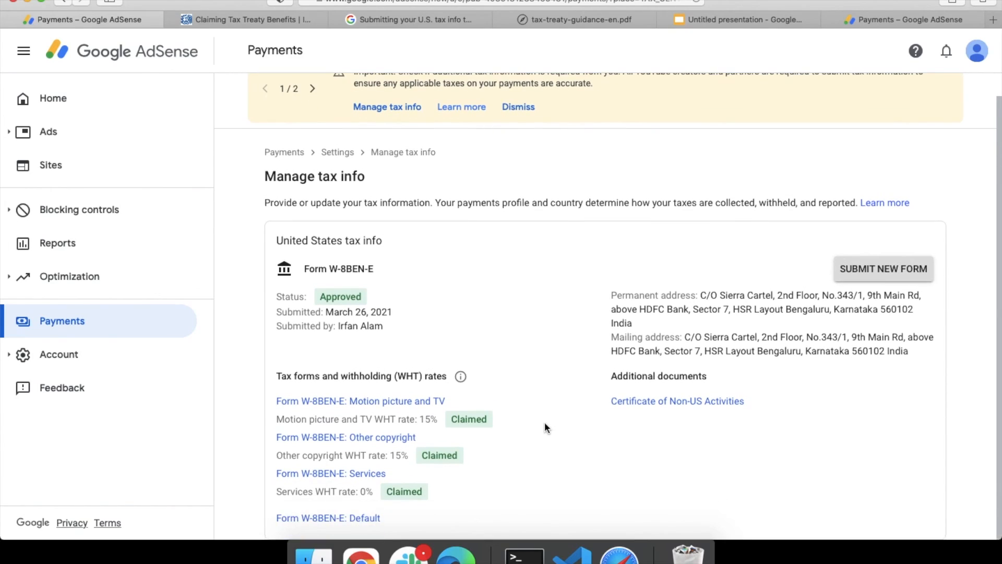